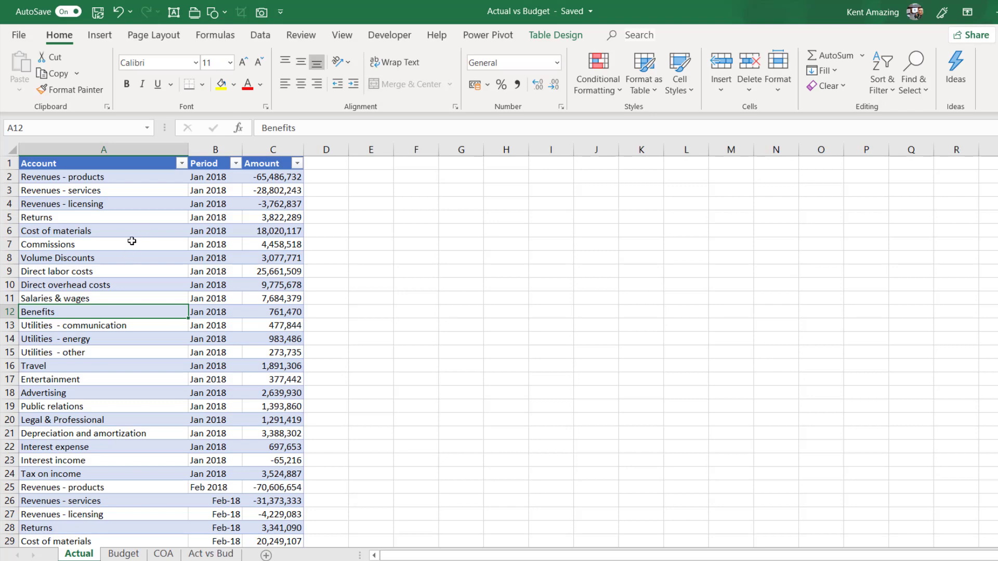
- Look at the combined table and PivotTable on the Act vs Bud sheet and return to the Actual sheet
click(212, 555)
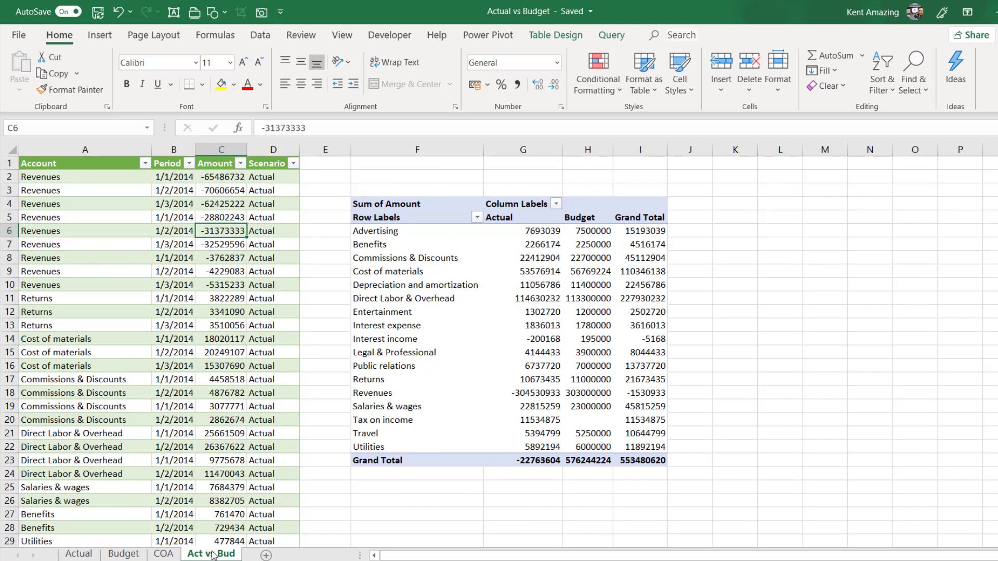
click(136, 294)
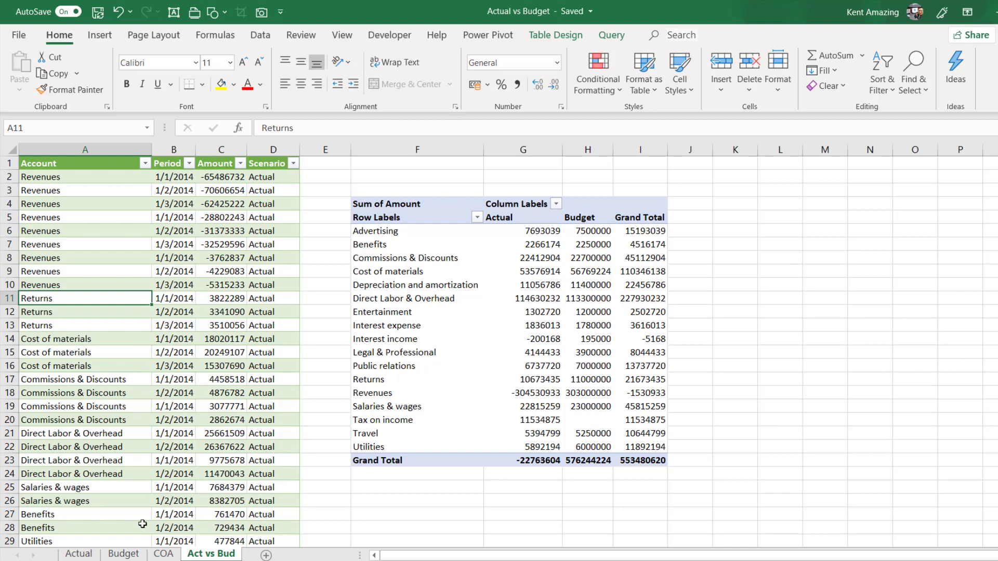
click(78, 554)
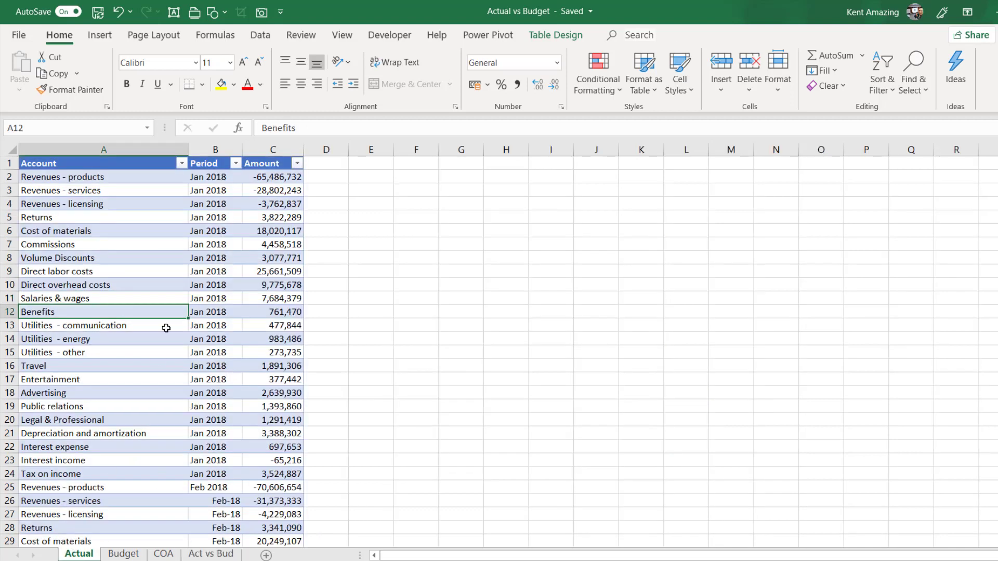
click(165, 327)
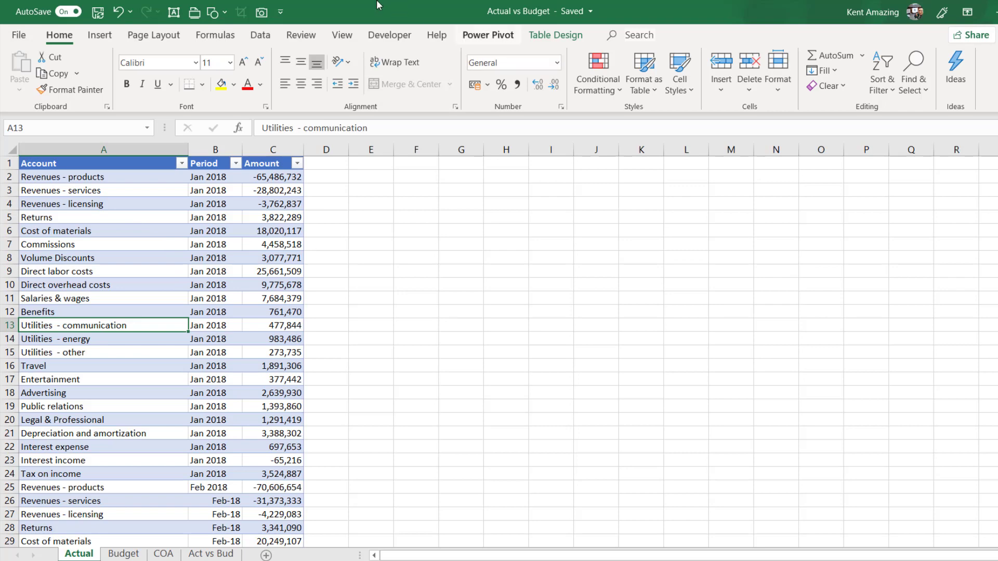
- Show the workbook's queries and connections and delete the Table 0 query
click(264, 36)
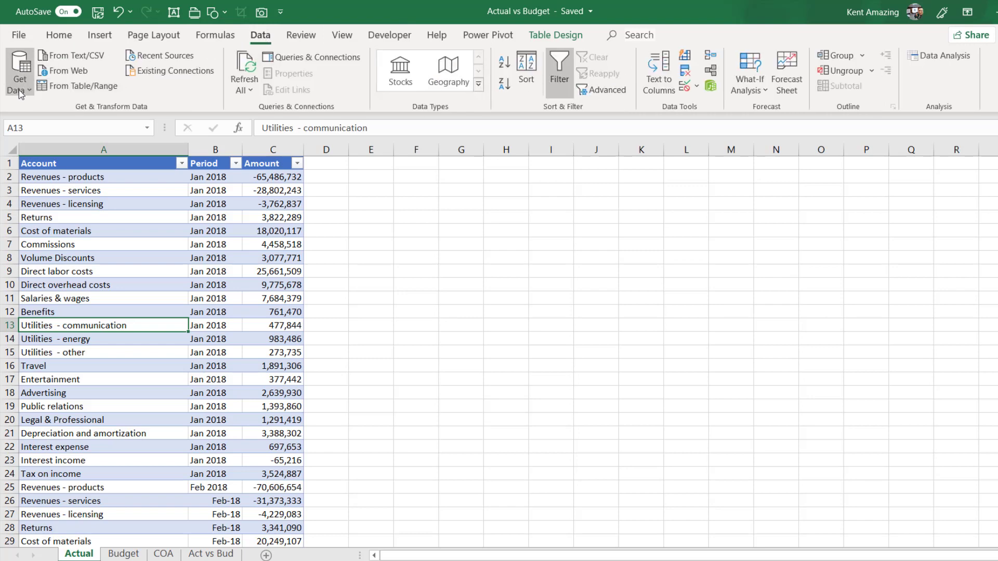
click(297, 62)
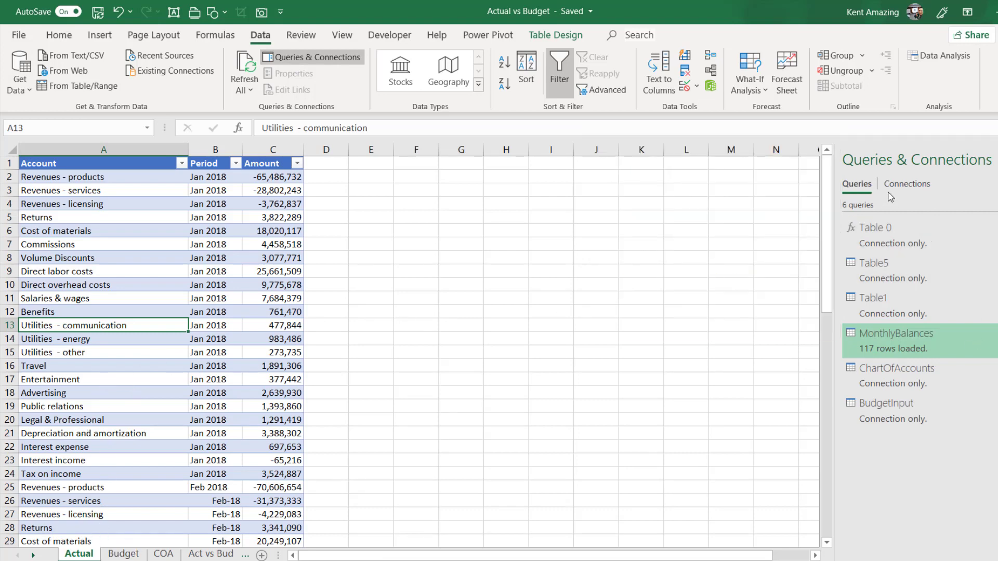
mouse_move(879, 229)
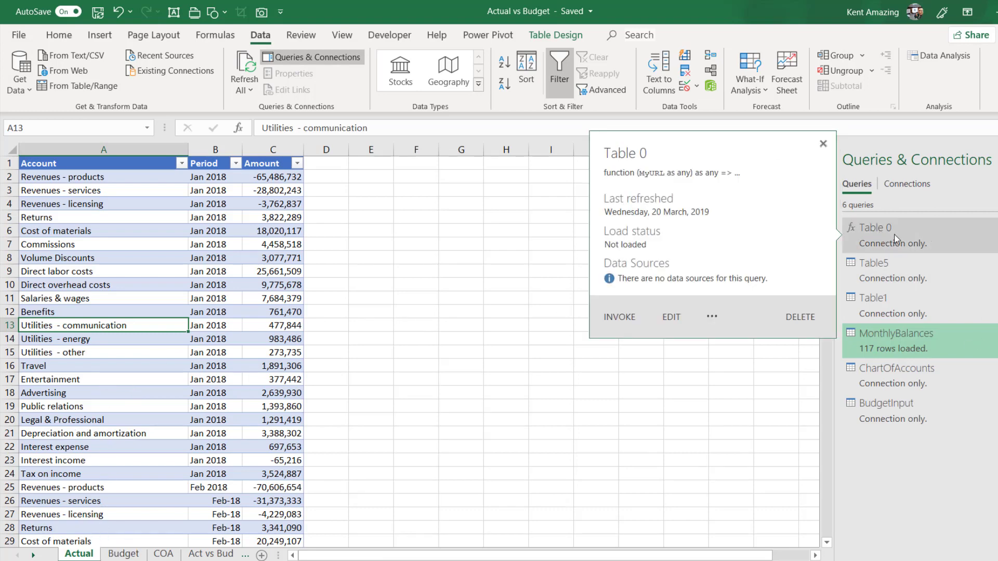
right_click(895, 234)
click(871, 235)
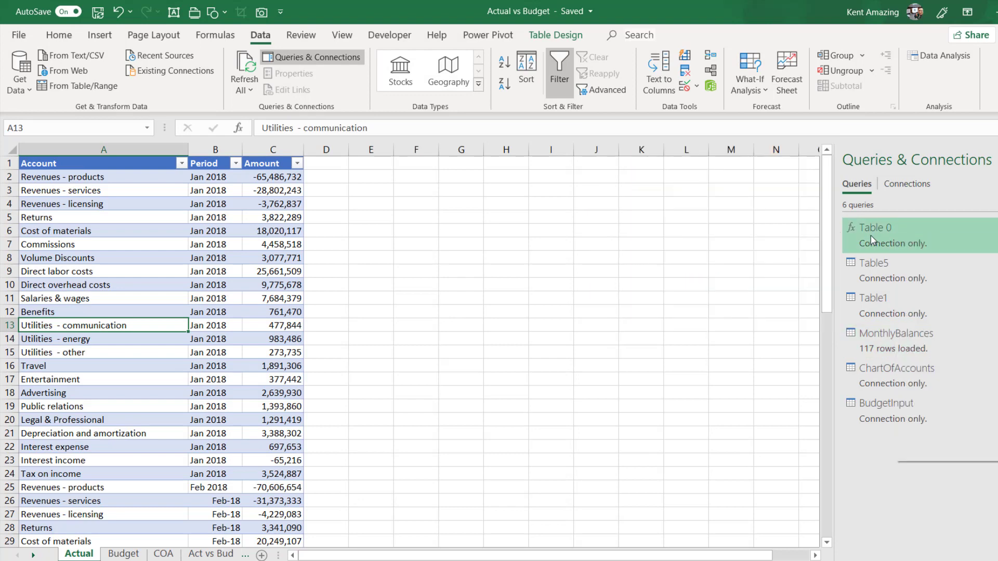
right_click(875, 228)
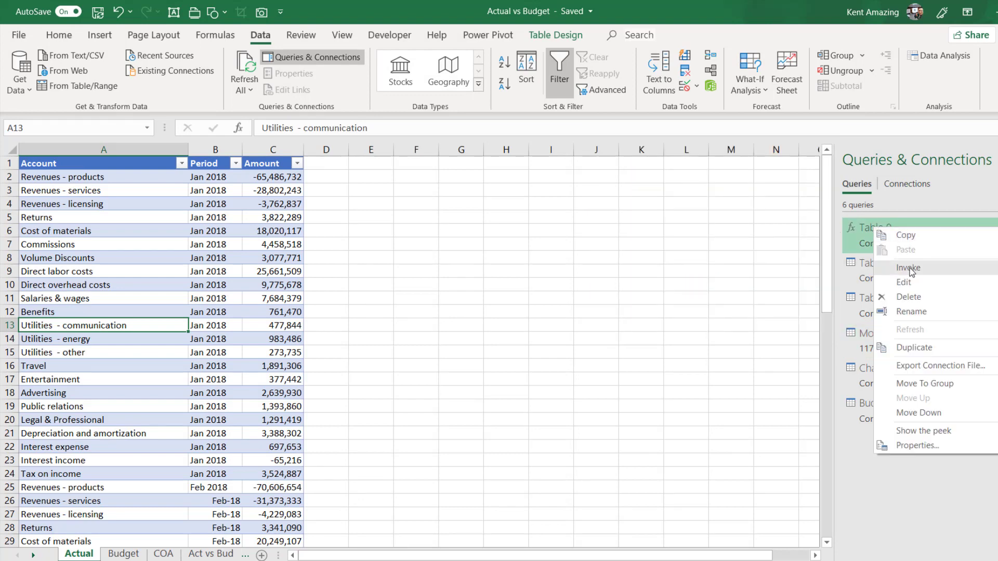
click(909, 297)
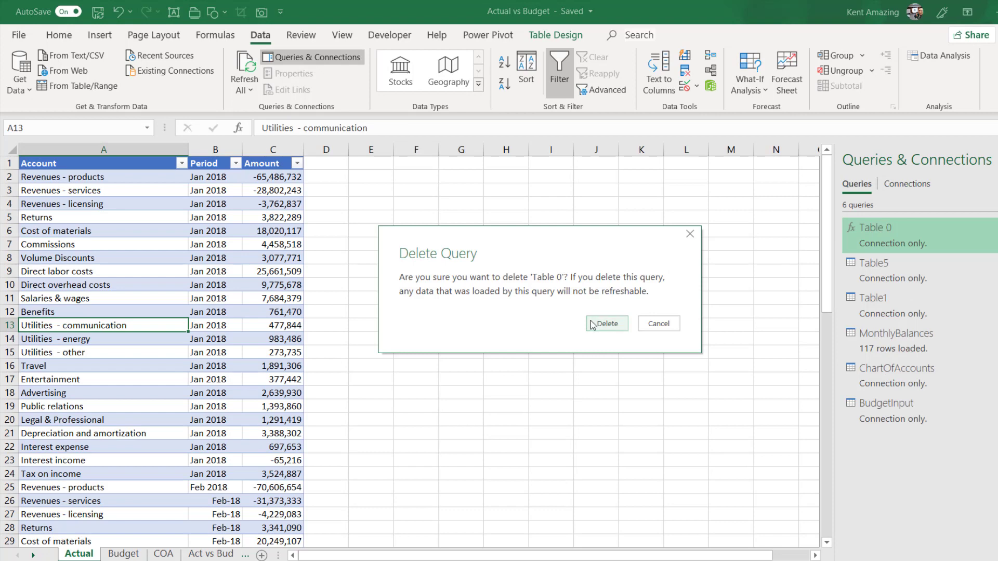
click(607, 325)
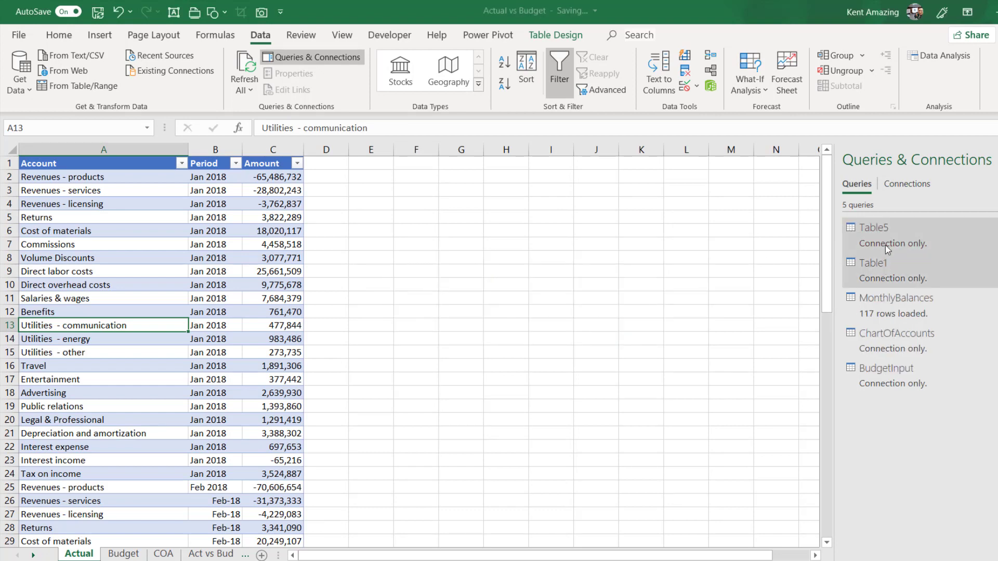
- Delete the Table5 and Table1 queries from the workbook
right_click(885, 238)
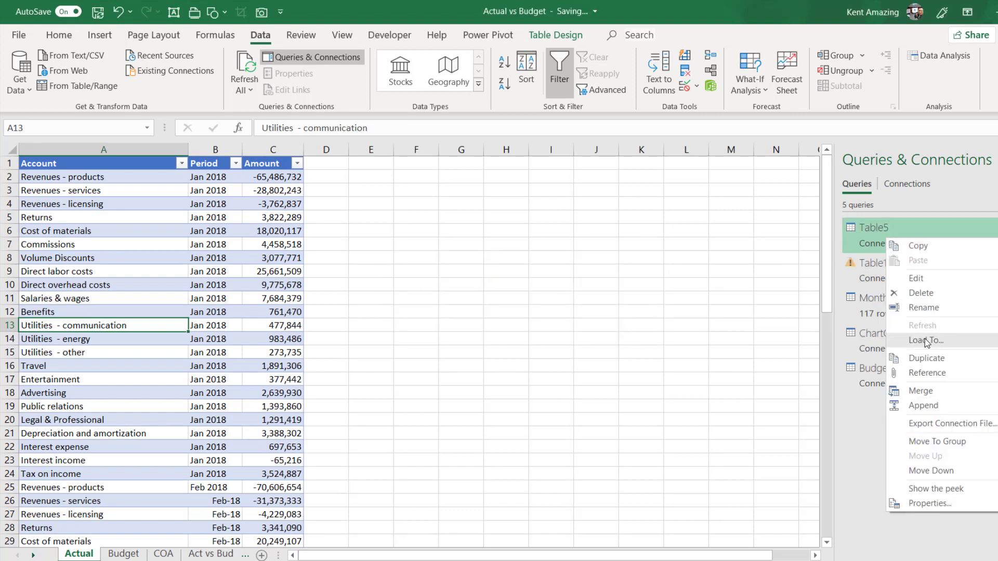
click(923, 294)
click(607, 324)
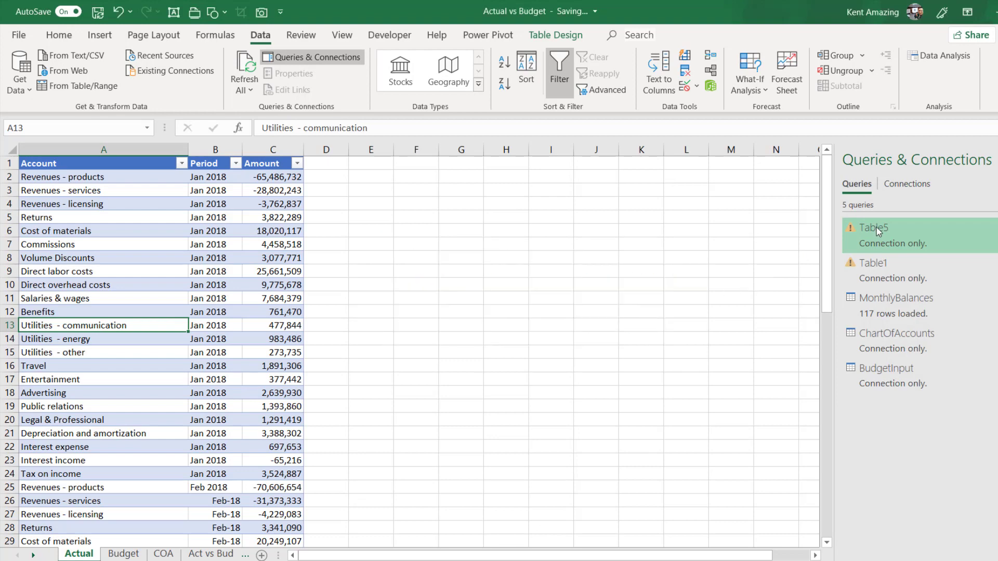
right_click(889, 238)
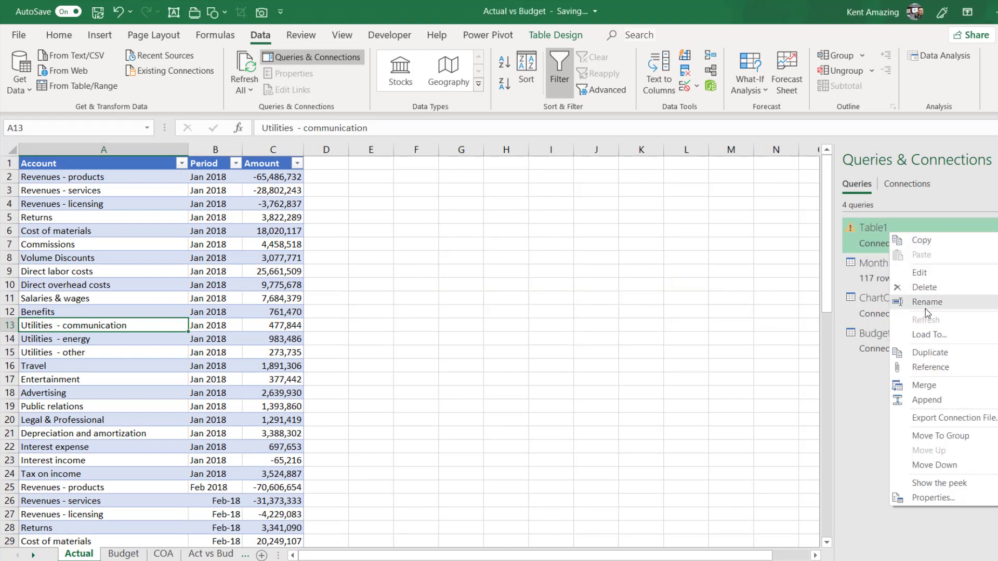
click(931, 291)
click(622, 325)
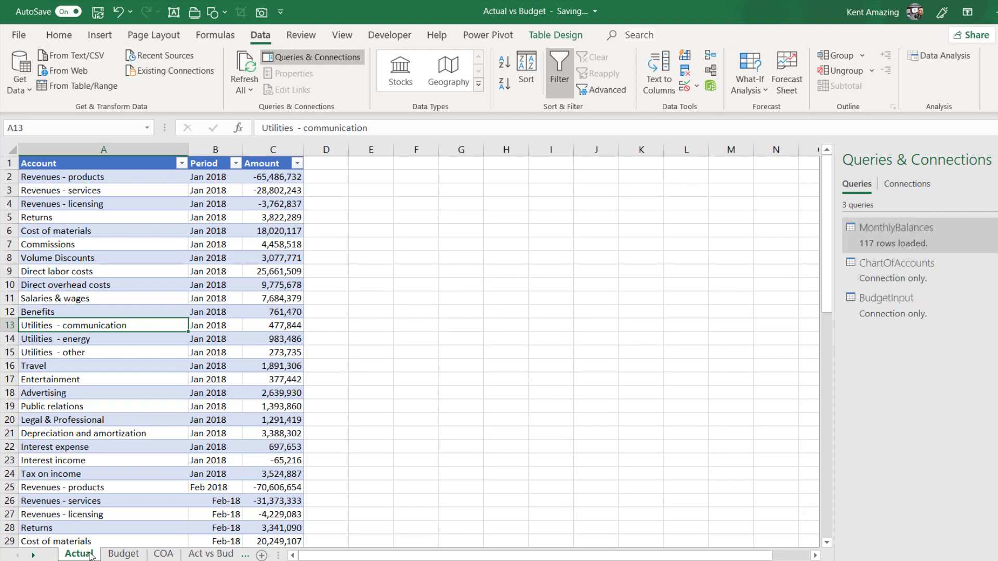
- Examine the source tables and their names on the Actual, Budget and COA sheets, and the worksheet table loaded by the MonthlyBalances query
click(115, 389)
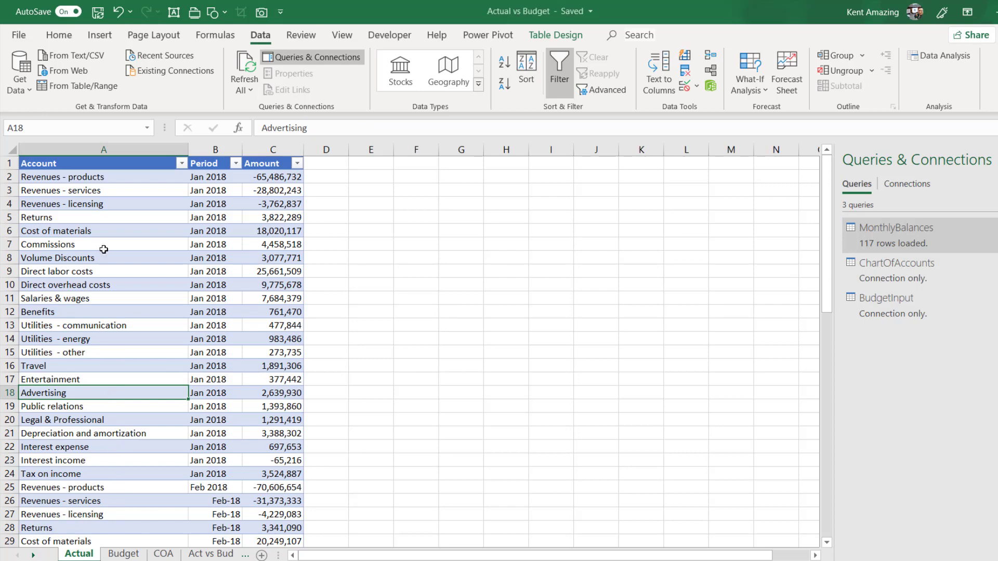
click(556, 35)
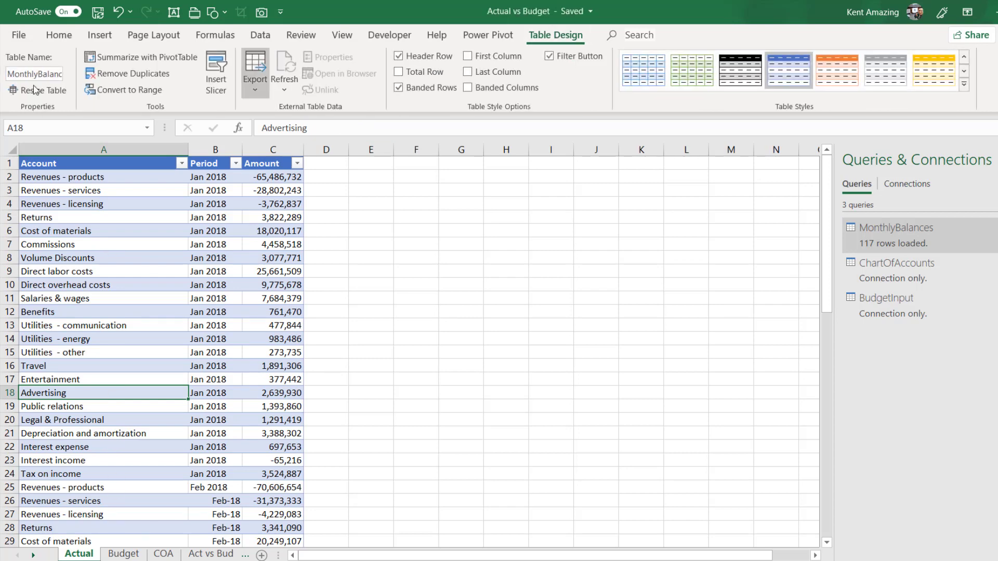
click(131, 298)
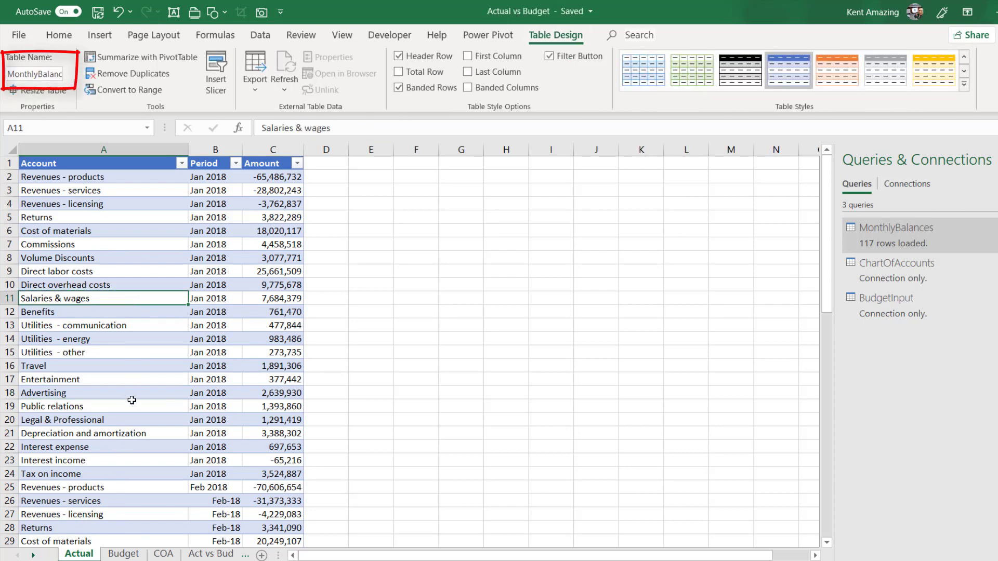
click(124, 554)
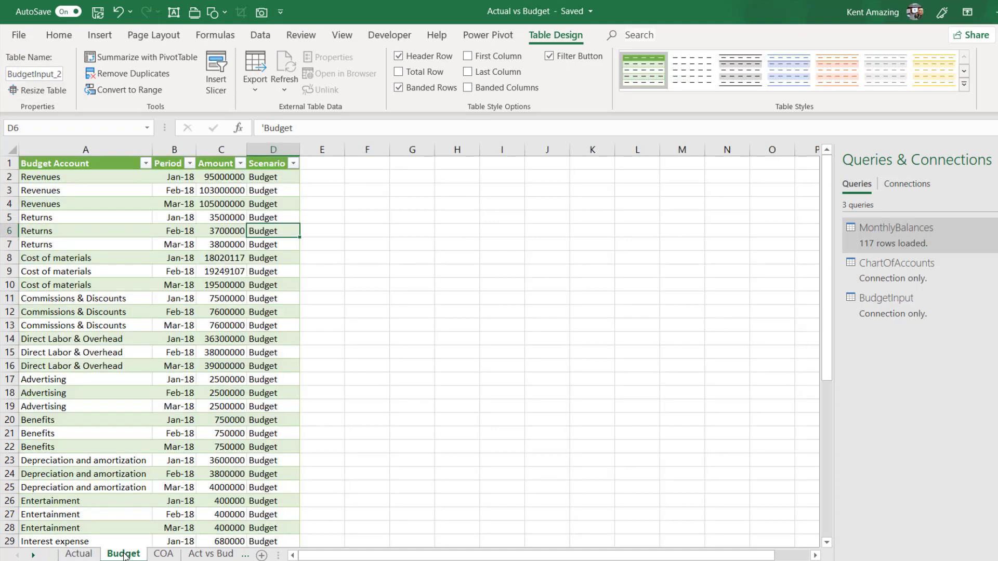
click(877, 314)
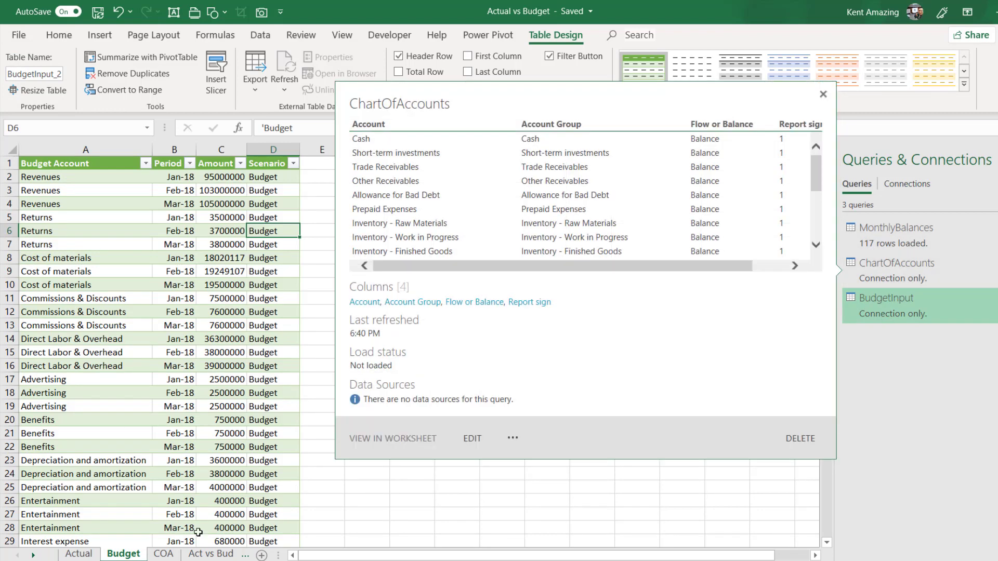
click(174, 554)
click(175, 371)
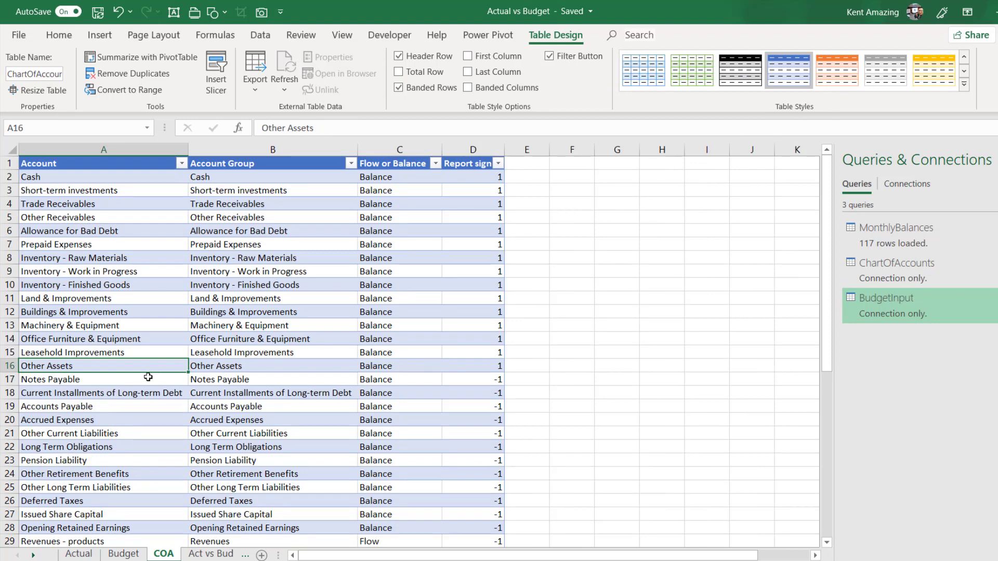
click(885, 233)
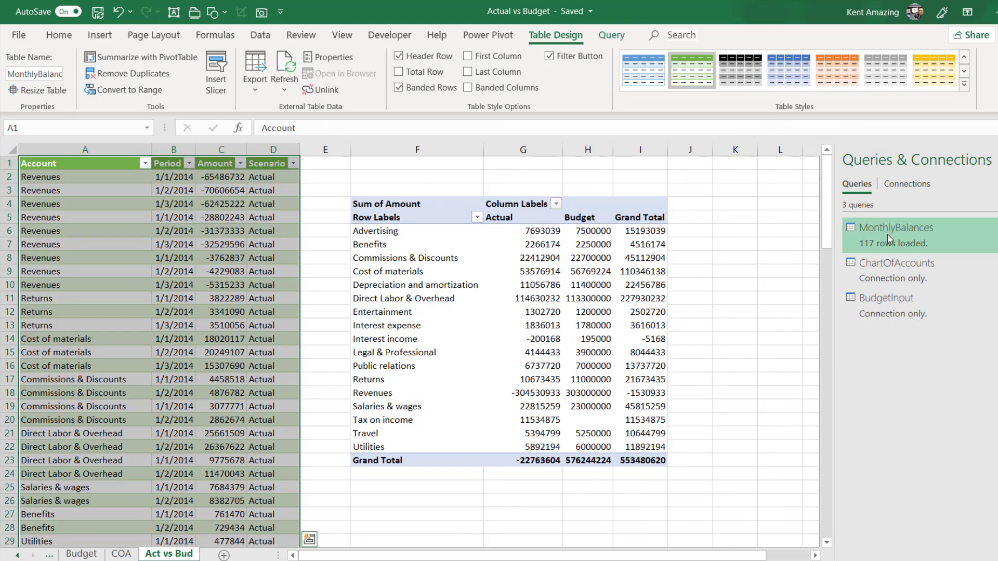
click(161, 380)
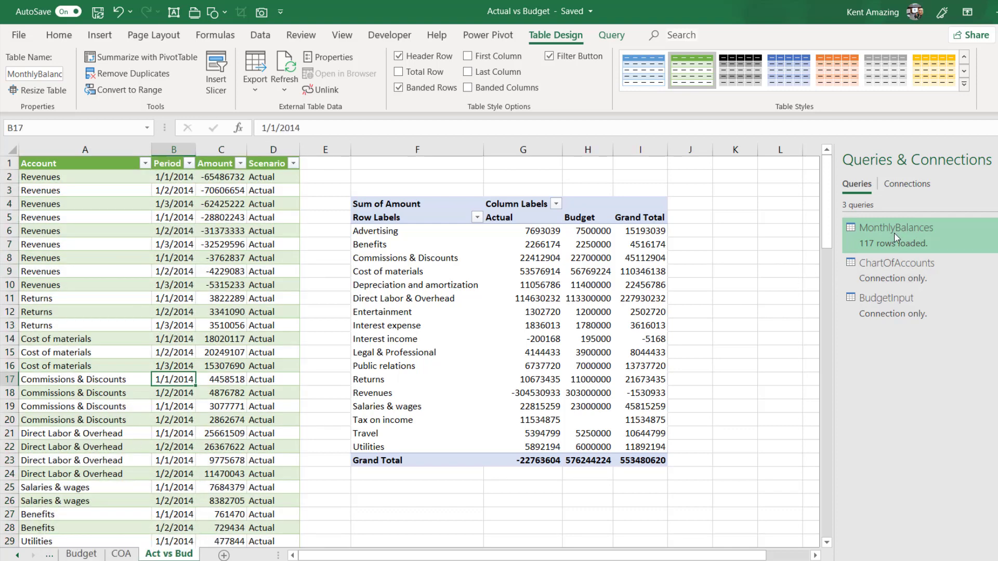
- Delete the MonthlyBalances query and undo that deletion
mouse_move(895, 235)
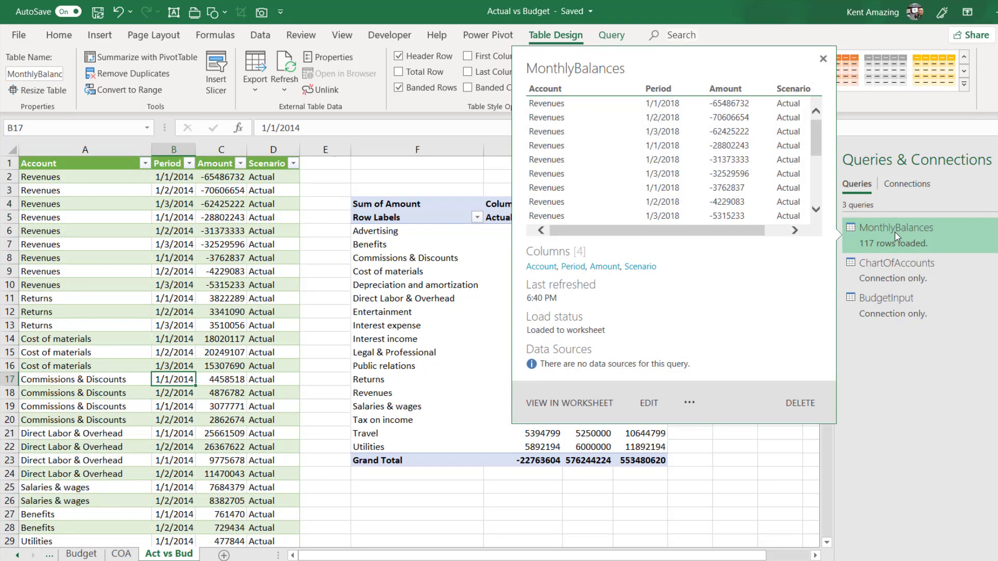
right_click(895, 232)
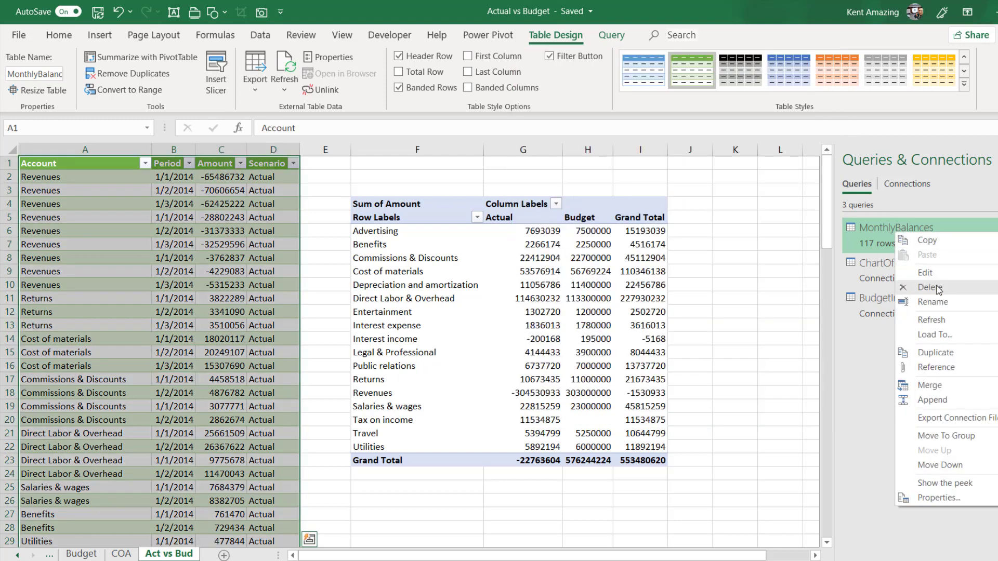
click(937, 286)
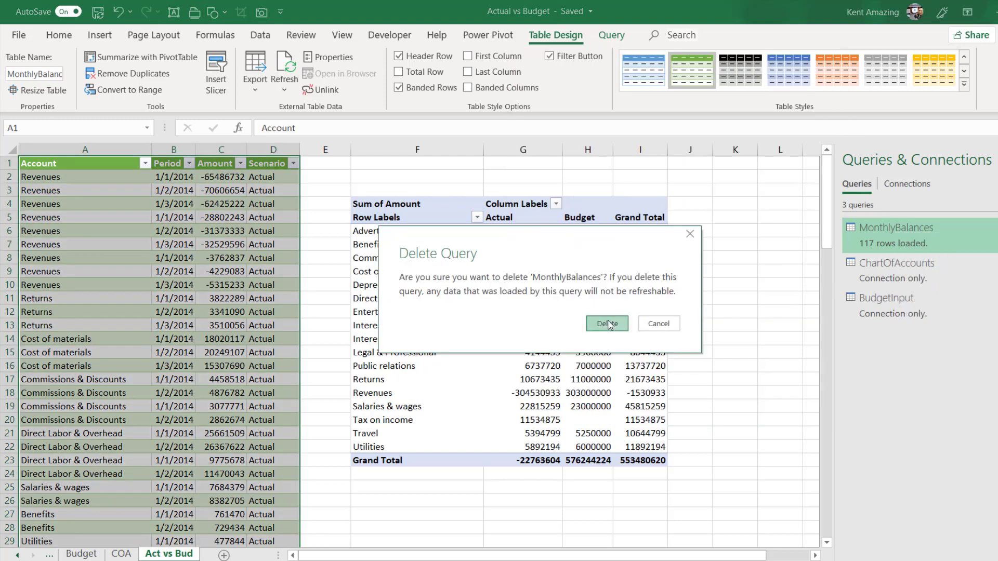
click(608, 323)
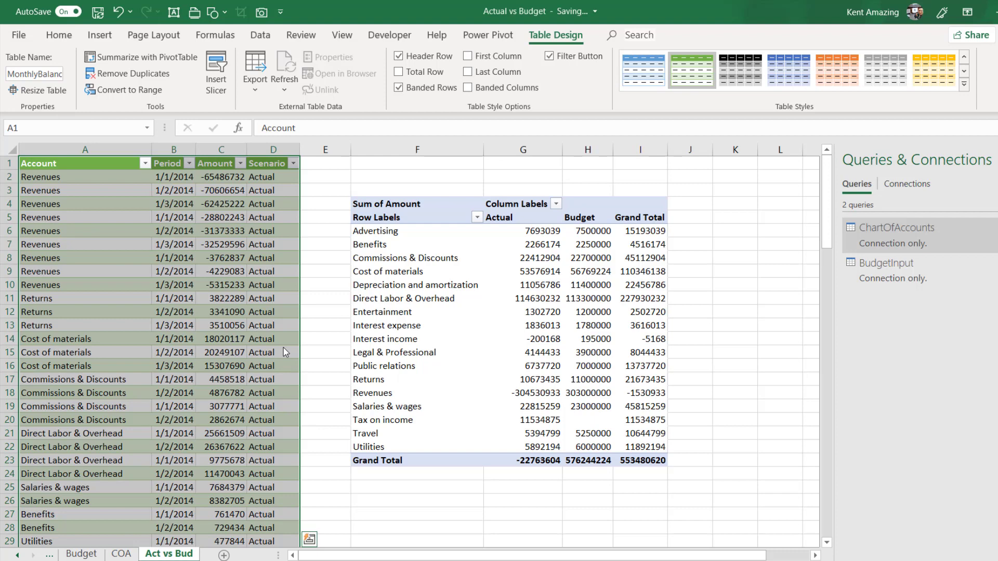
click(387, 189)
click(273, 244)
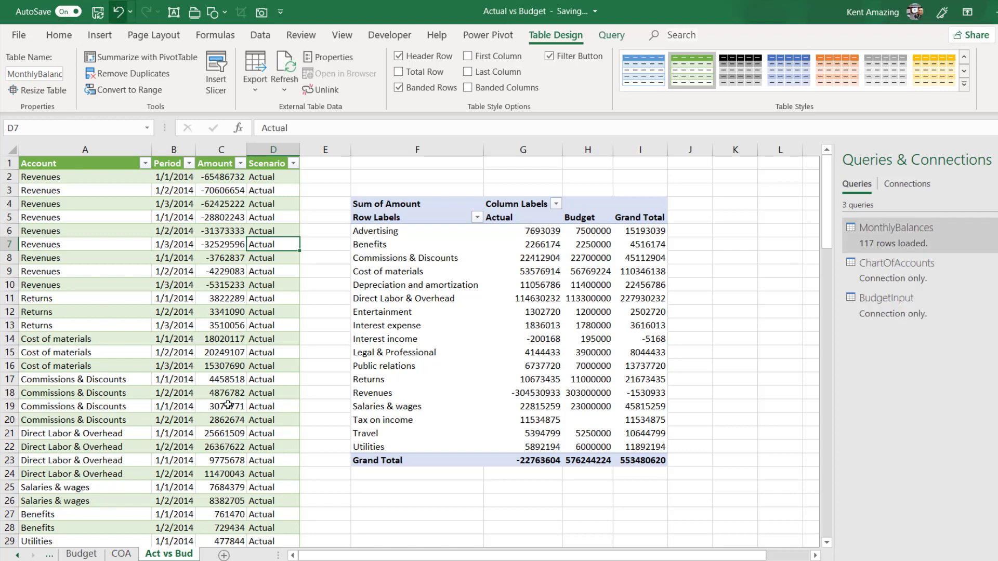
- Review the combined actual and budget rows on the Act vs Bud sheet and delete the whole sheet
click(228, 405)
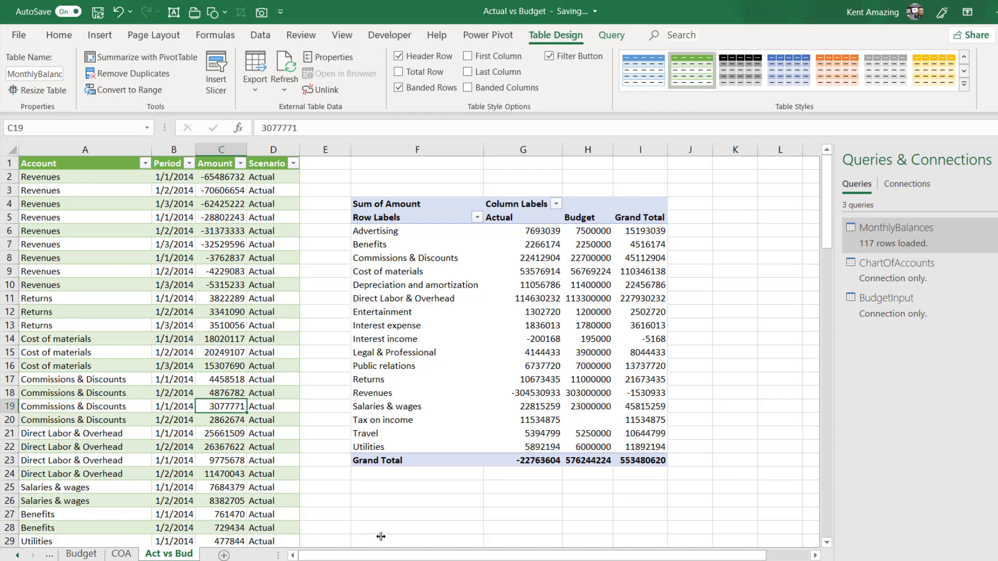
click(216, 366)
scroll(211, 379, down, 12)
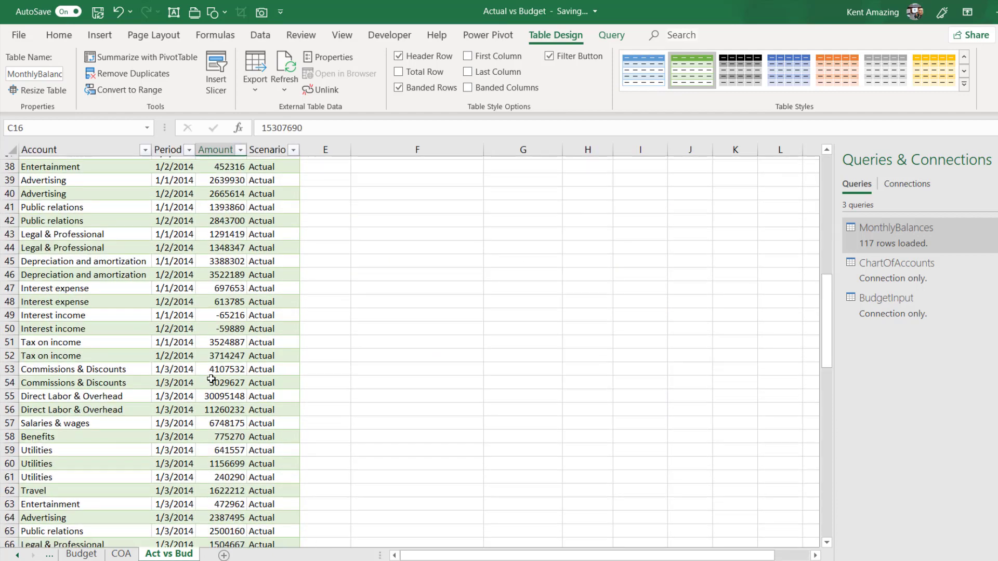
scroll(212, 379, down, 9)
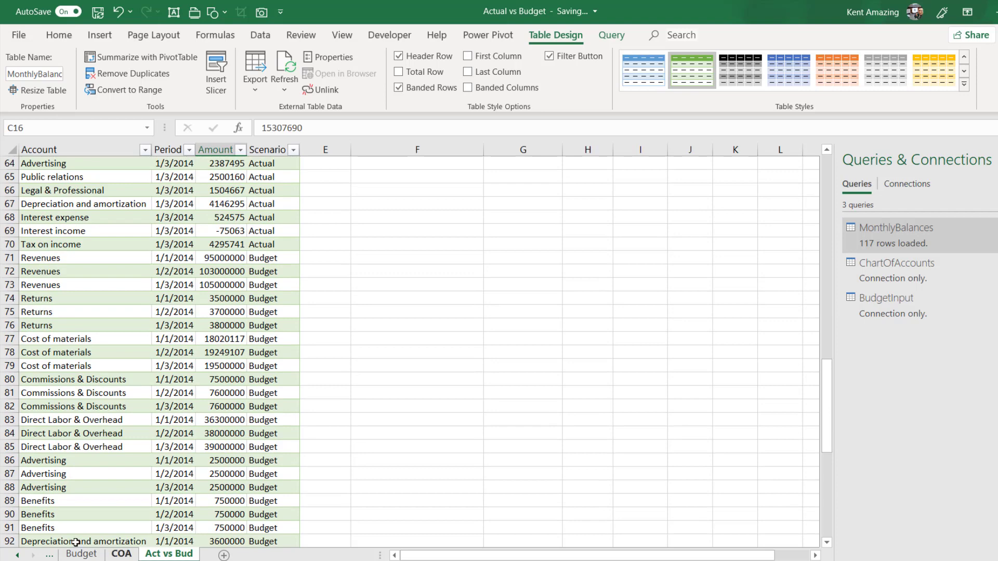
click(18, 556)
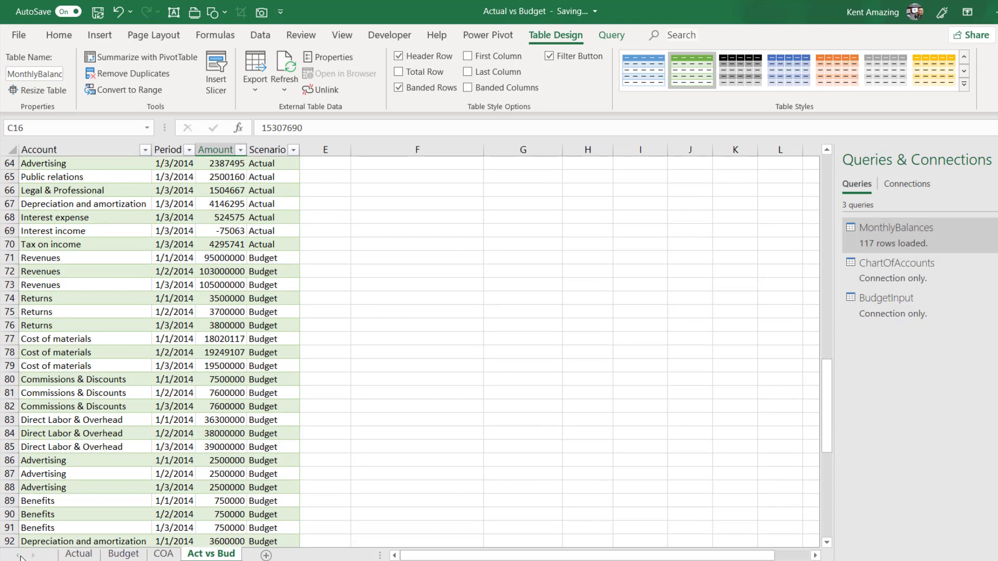
right_click(219, 556)
click(249, 393)
click(518, 336)
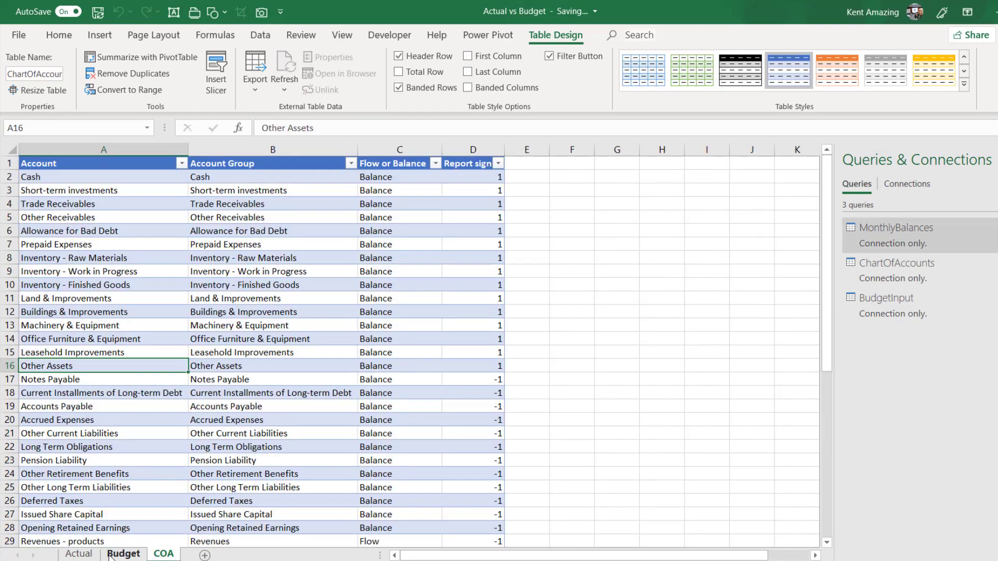
- Look through the remaining Actual, Budget and COA sheets and their source tables
click(84, 554)
click(124, 554)
click(163, 554)
click(79, 554)
click(141, 324)
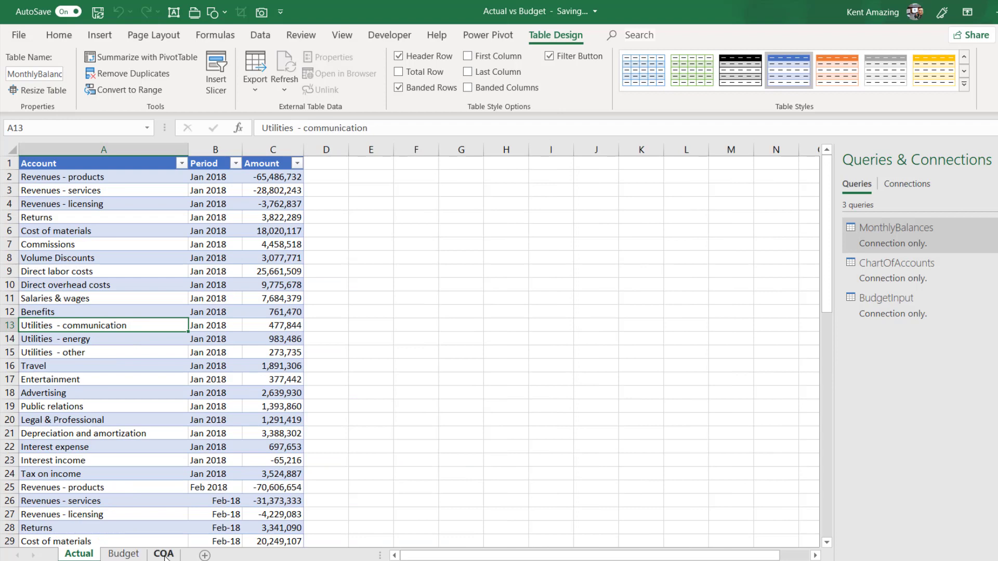
click(136, 557)
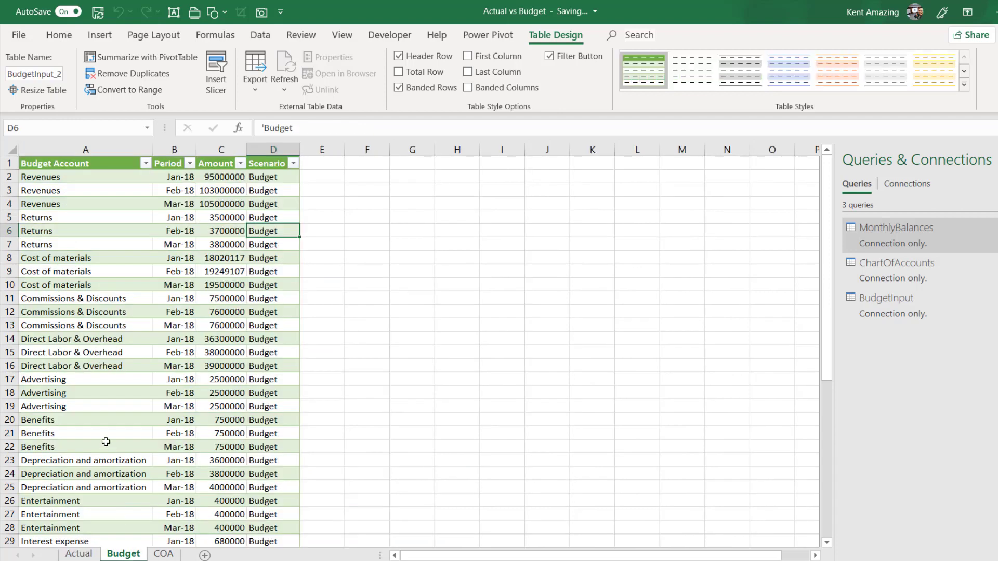
- Compare the account names on the Budget and Actual sheets with the account groups on COA, selecting the revenue groups in B29:B31
click(129, 187)
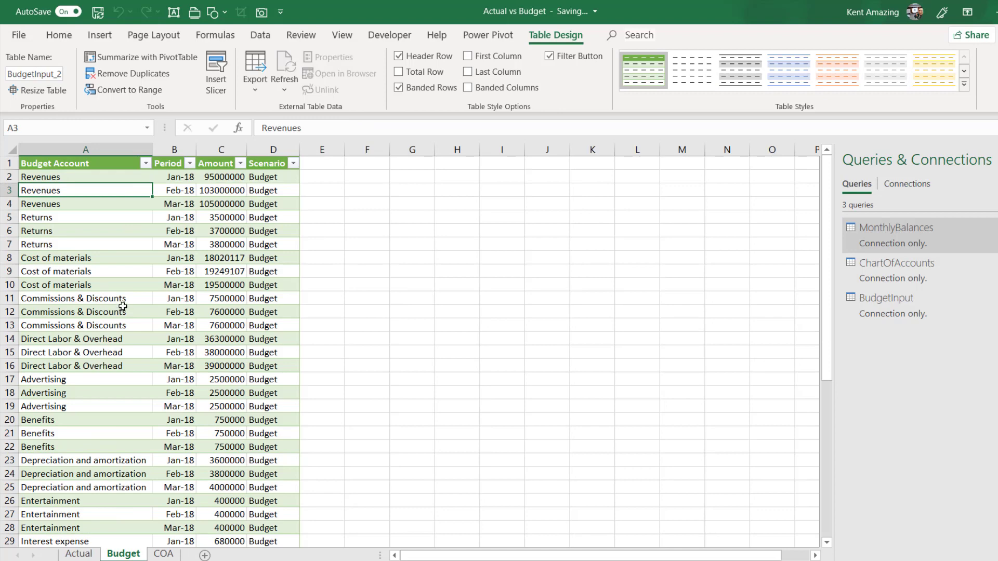
click(280, 178)
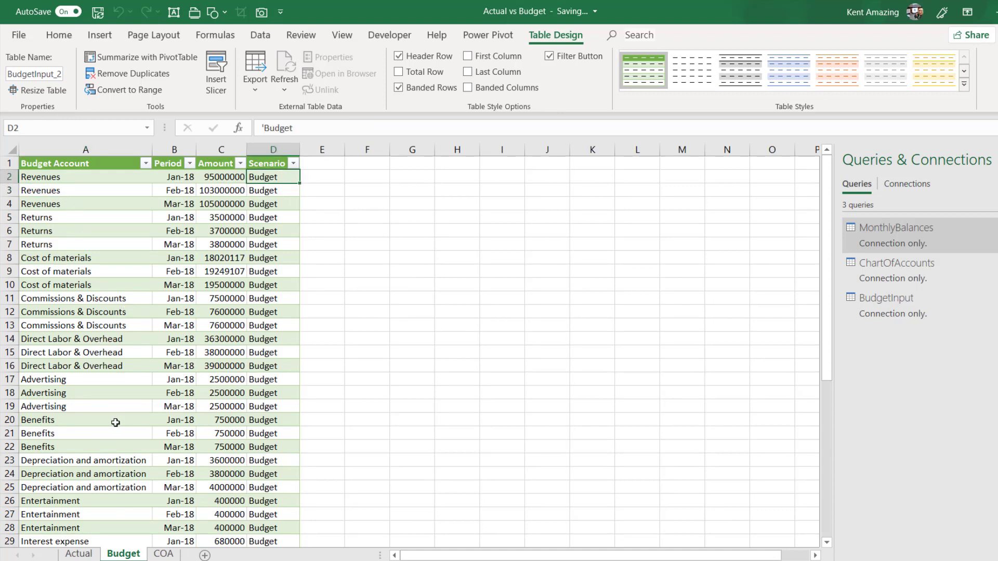
click(79, 555)
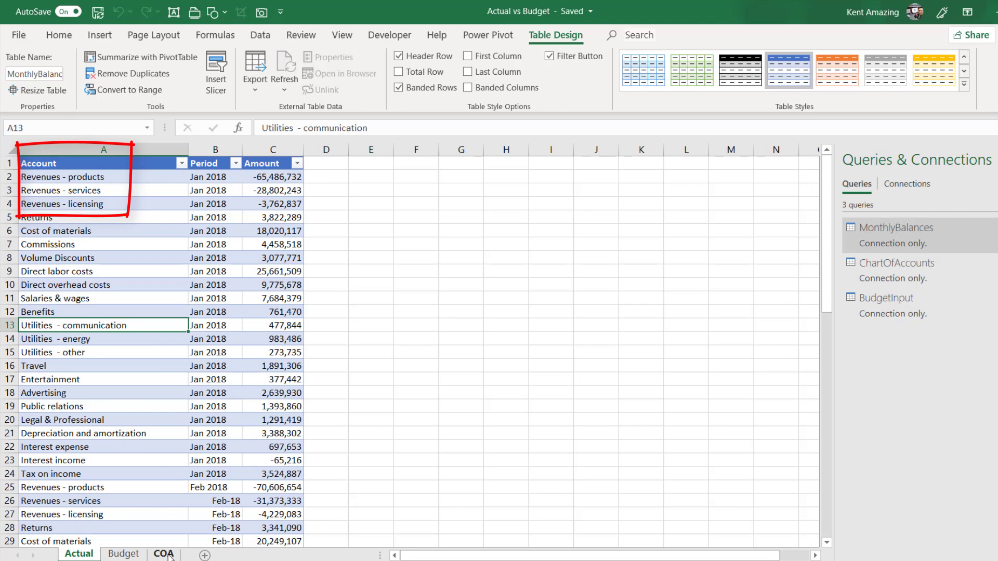
click(163, 554)
click(166, 283)
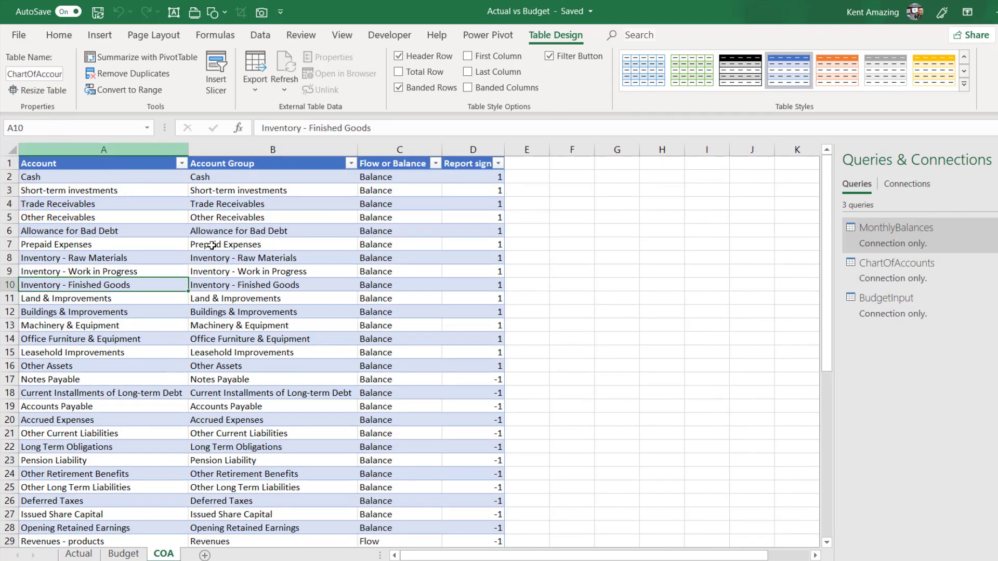
click(222, 180)
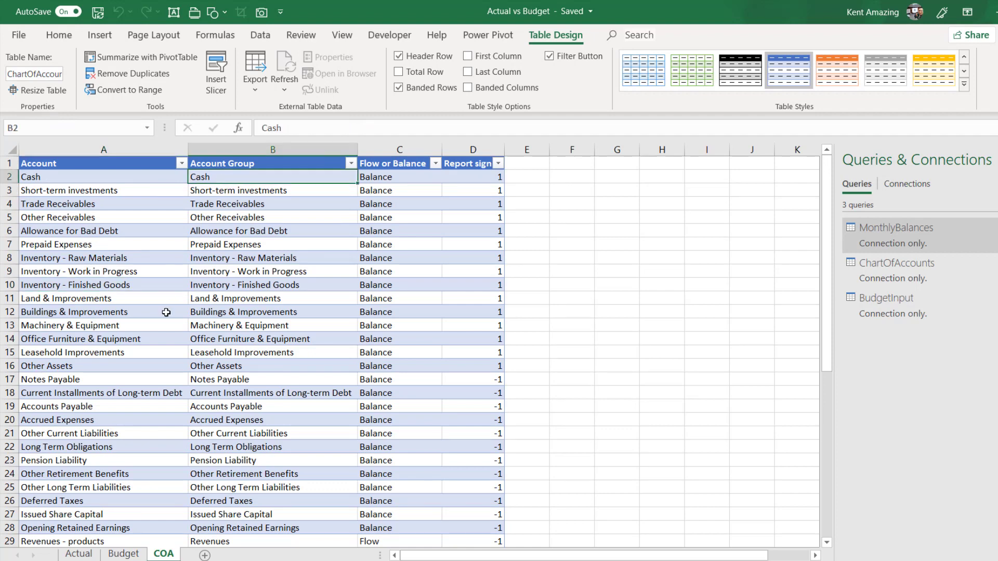
scroll(150, 396, down, 3)
drag(218, 421, 217, 446)
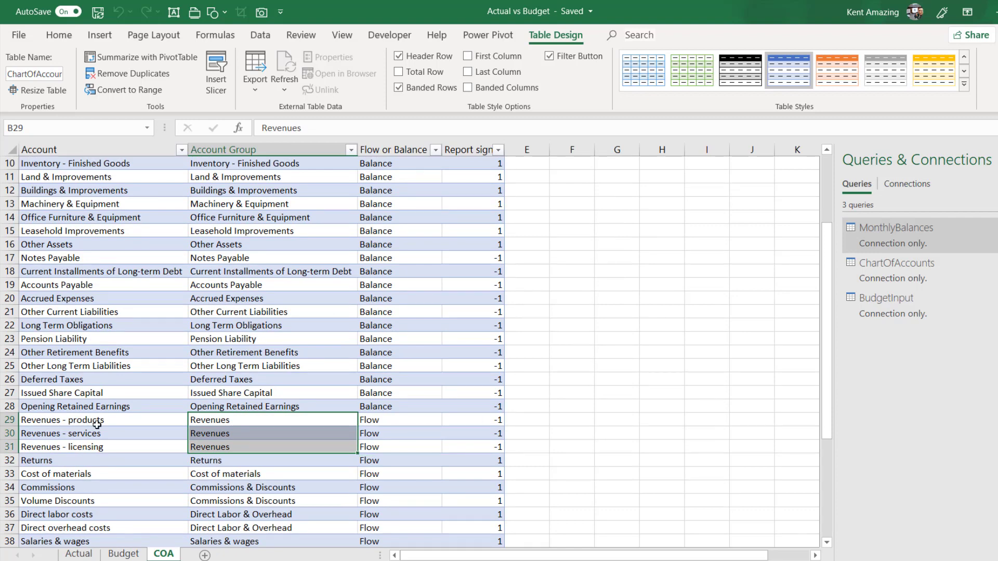
- Recheck the Period column on the Budget sheet and the detailed accounts on the Actual sheet
click(121, 555)
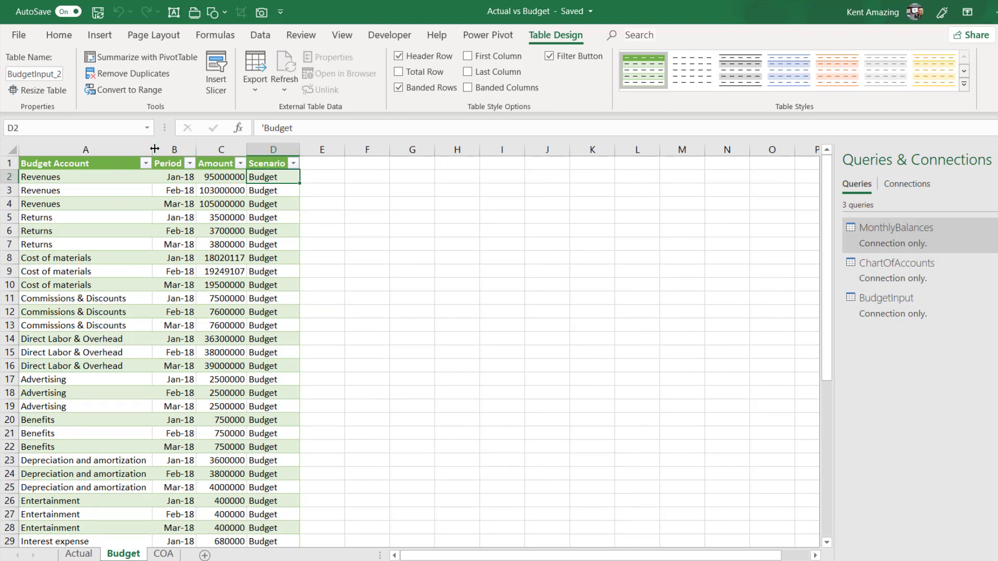
click(181, 255)
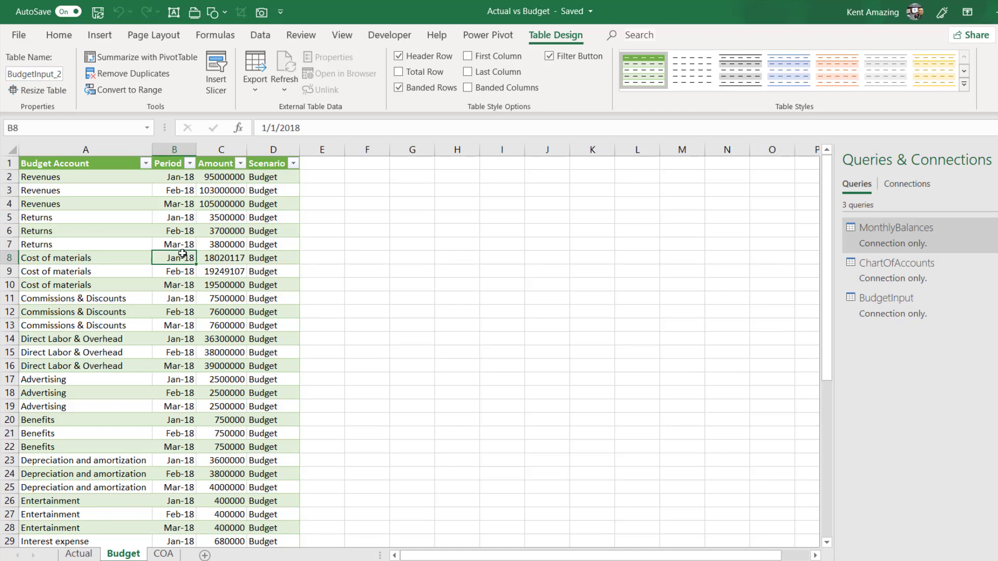
click(80, 555)
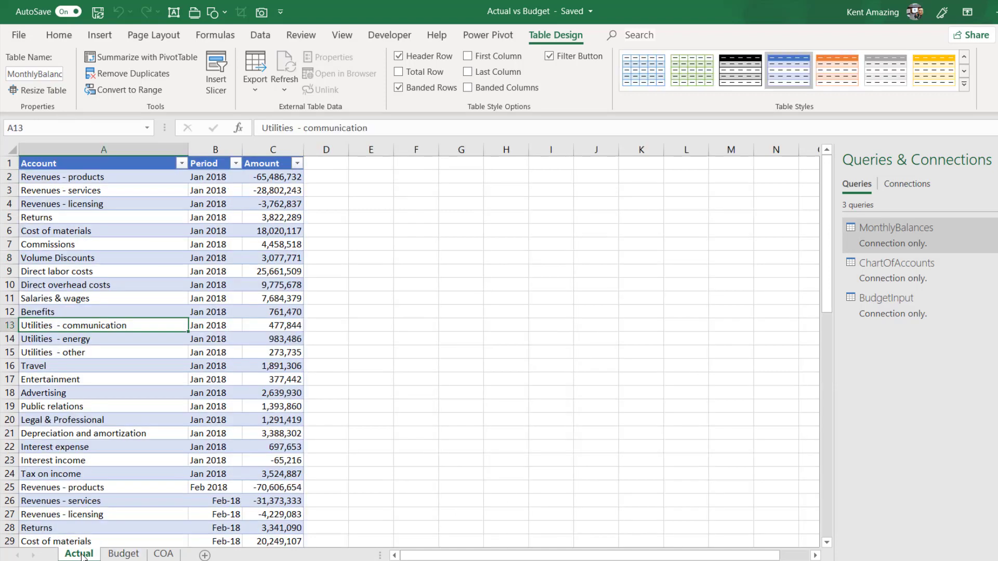
click(161, 260)
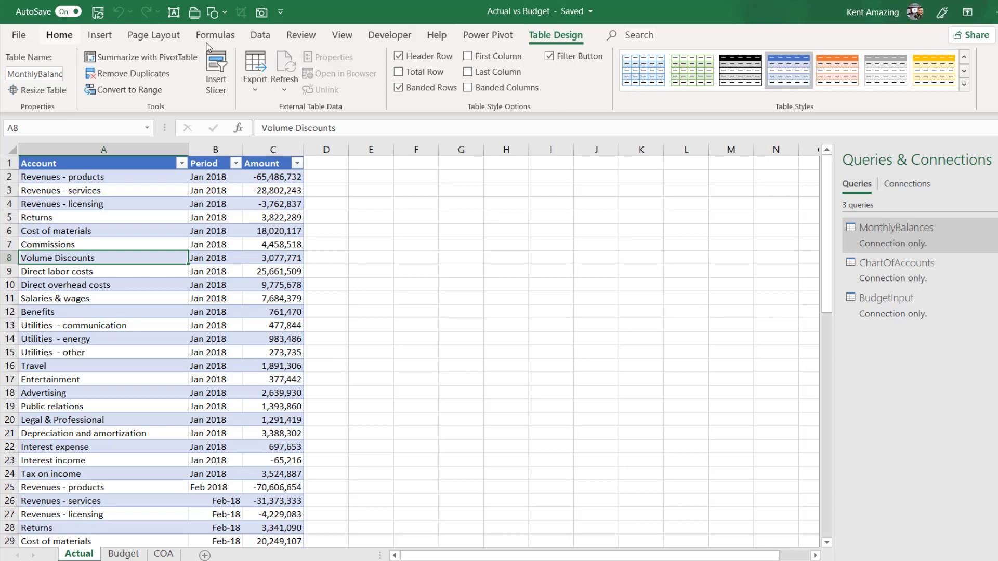
click(185, 229)
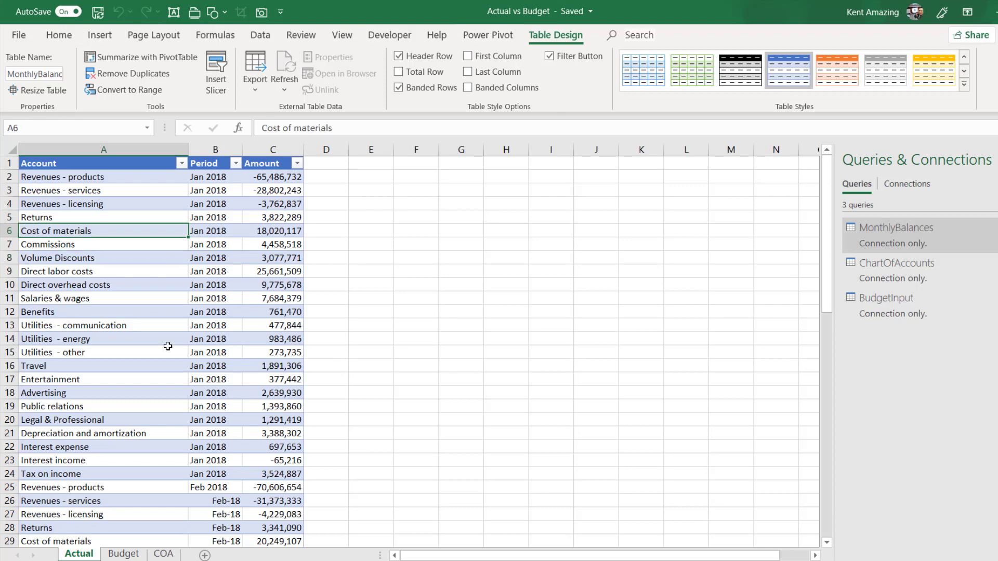
click(261, 37)
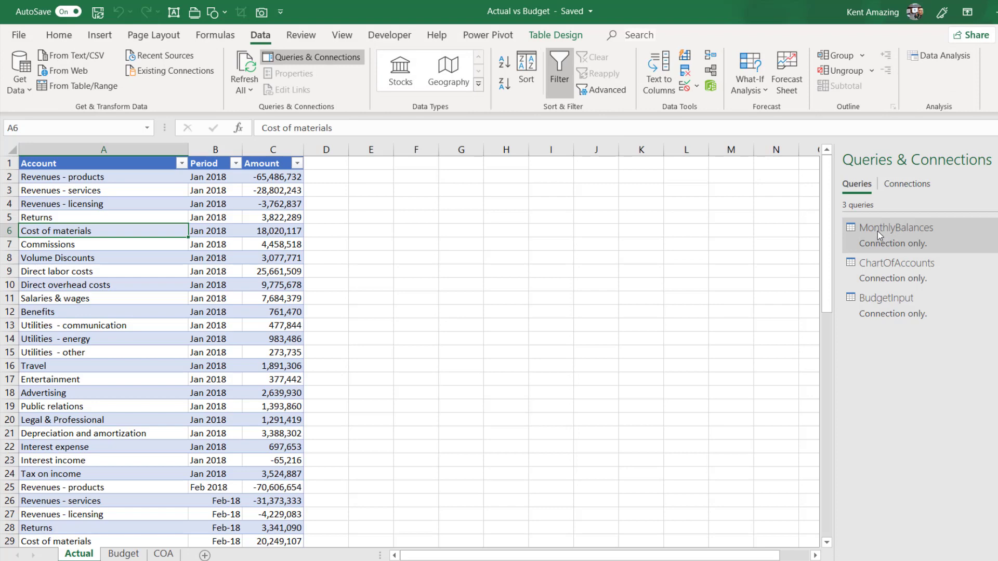
click(148, 295)
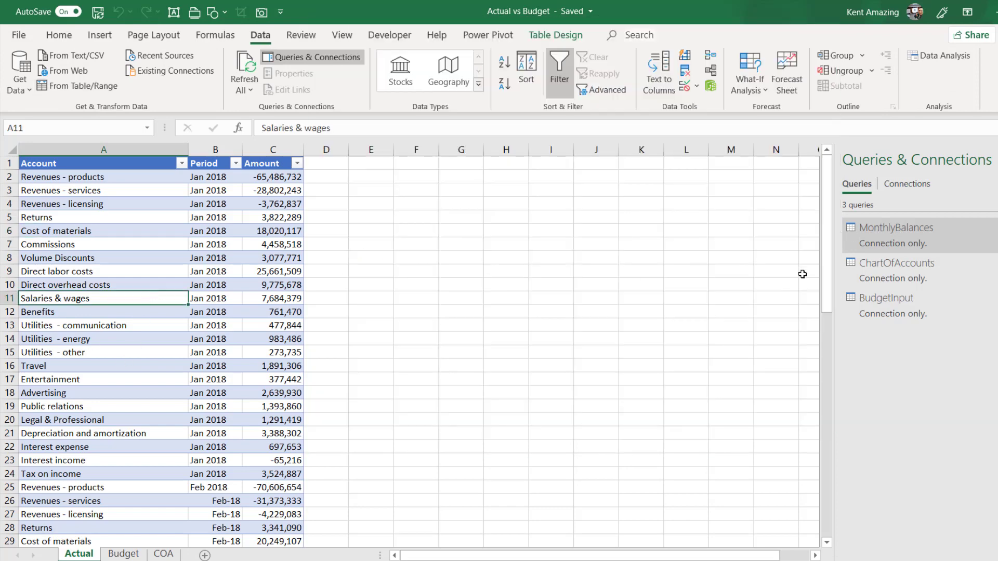
- Open the MonthlyBalances query for editing and delete every applied step after Changed Type
double_click(900, 235)
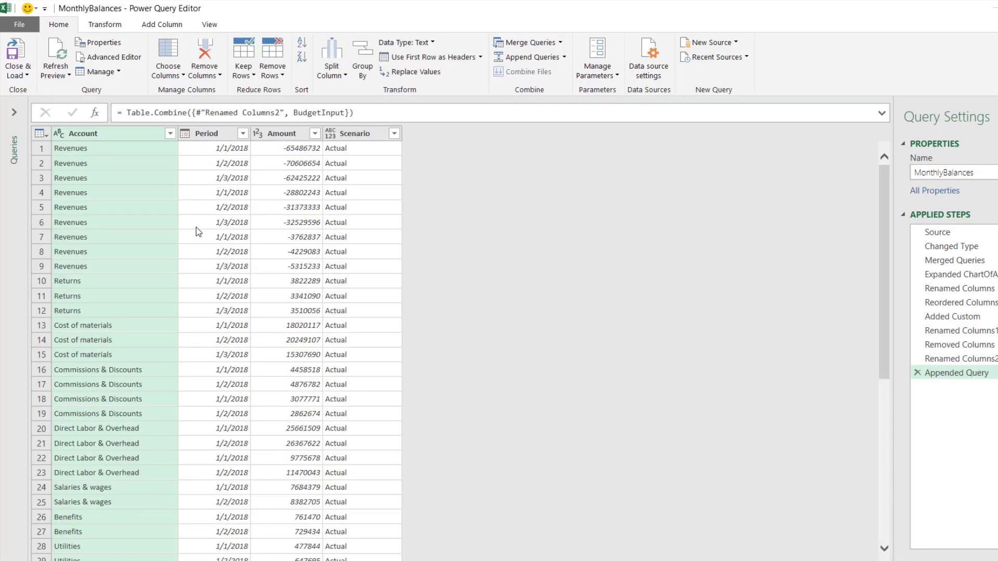
click(918, 372)
click(918, 359)
click(919, 344)
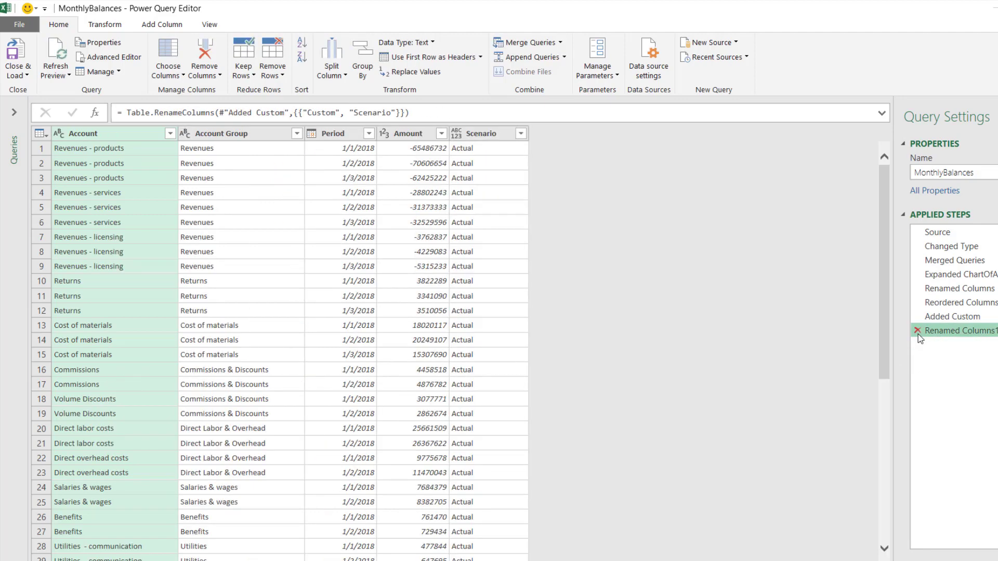
click(919, 330)
click(918, 304)
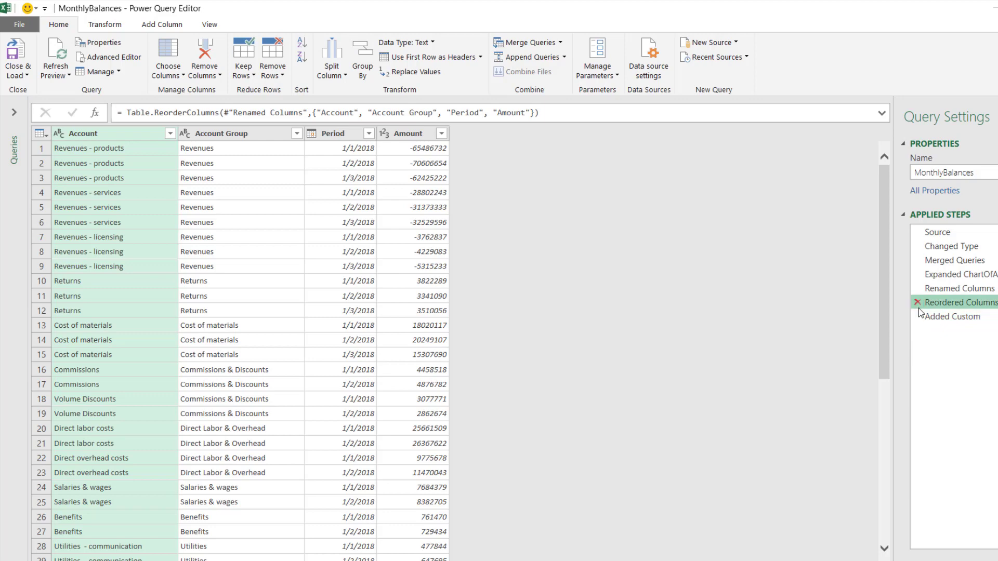
click(917, 303)
click(606, 324)
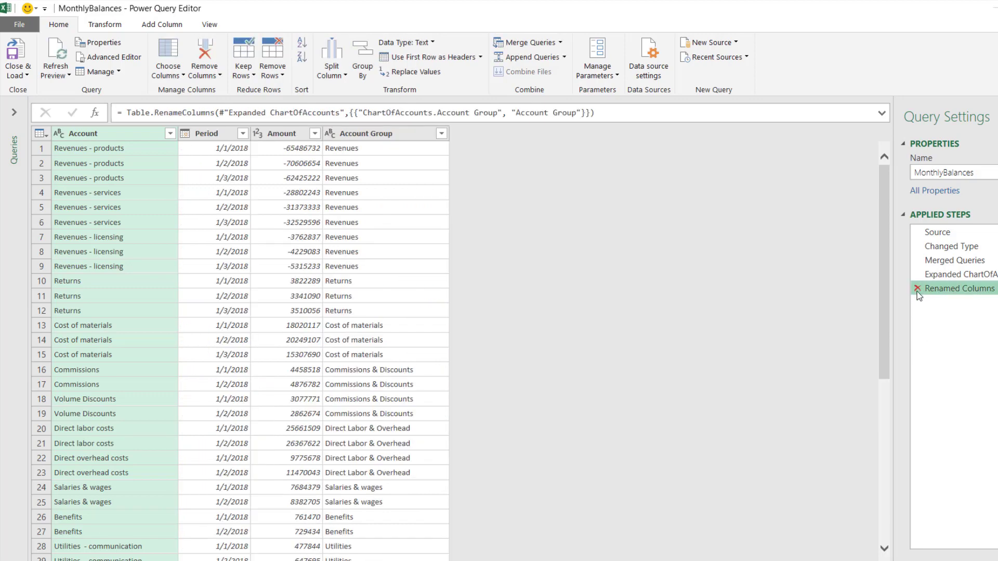
click(917, 289)
click(918, 276)
click(917, 261)
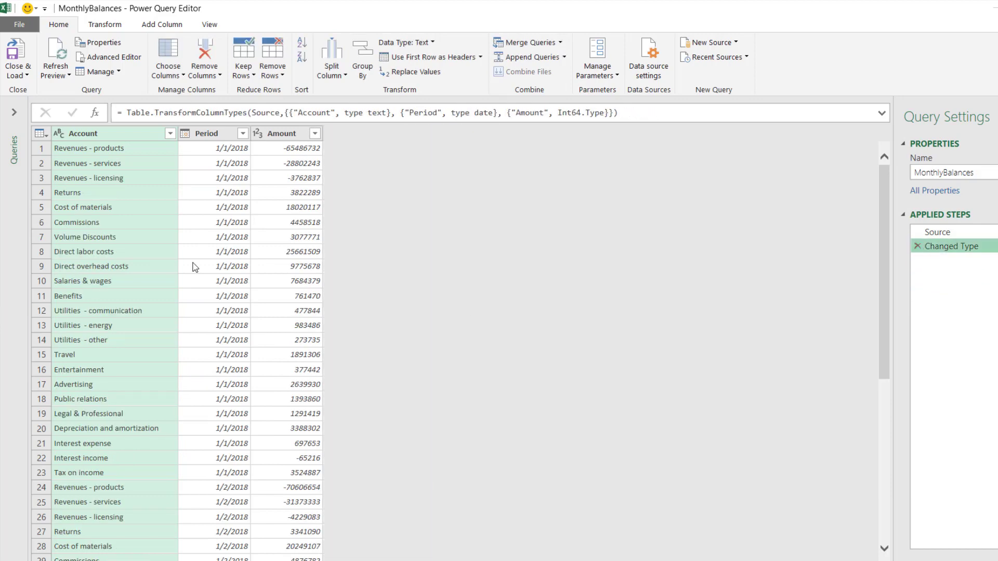
- Merge MonthlyBalances with ChartOfAccounts as a new query, matching both Account columns with a Left Outer join
click(14, 114)
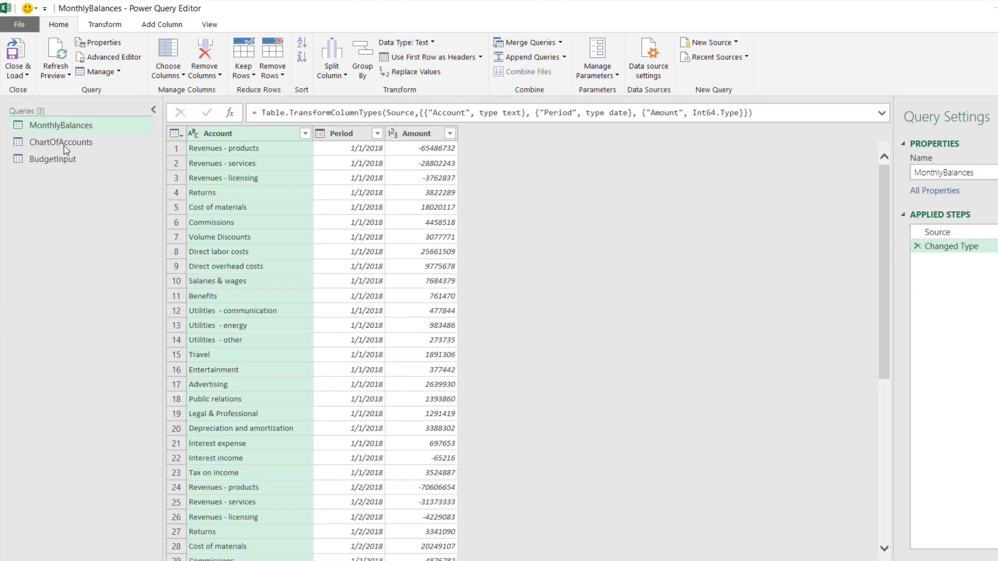
click(560, 43)
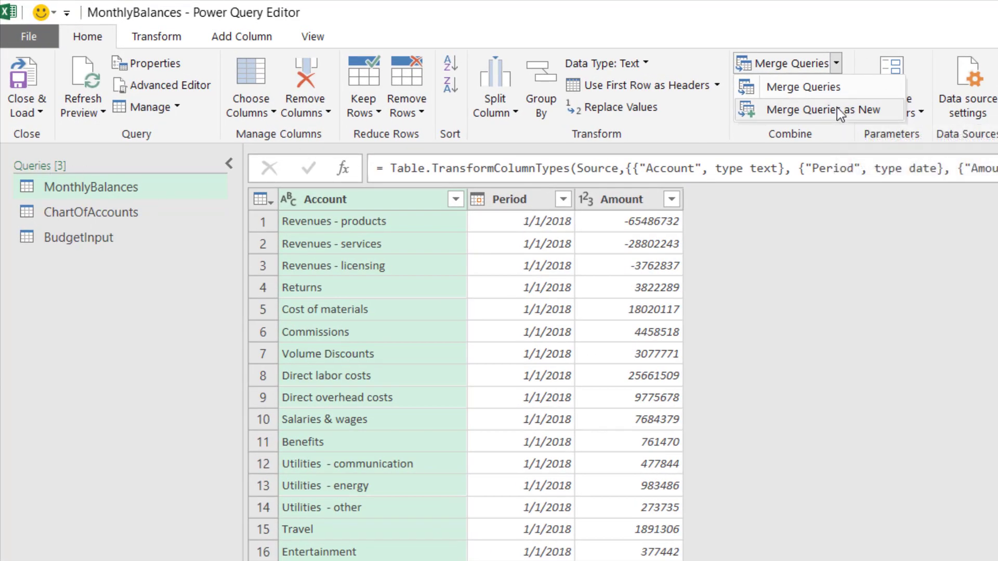
click(837, 108)
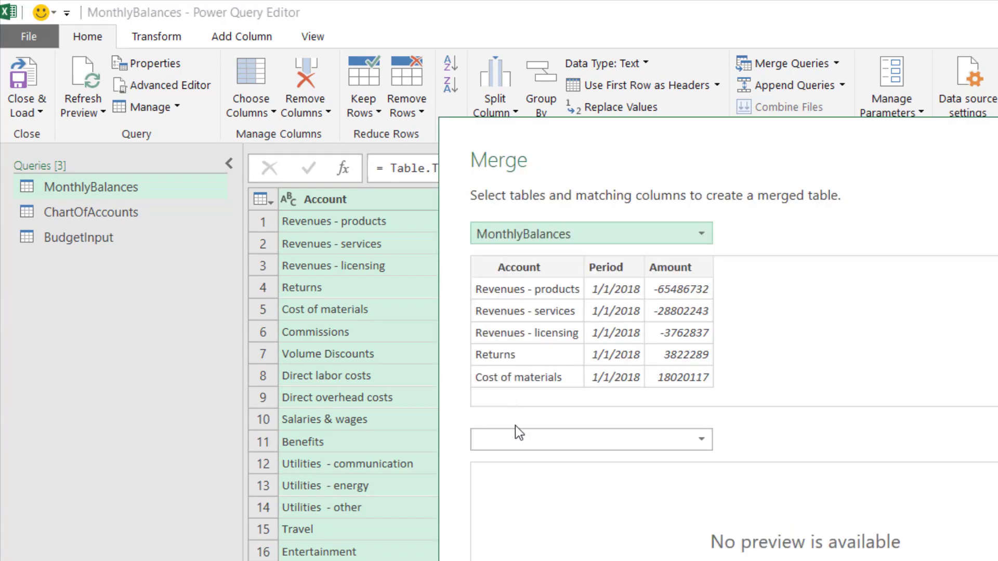
click(514, 441)
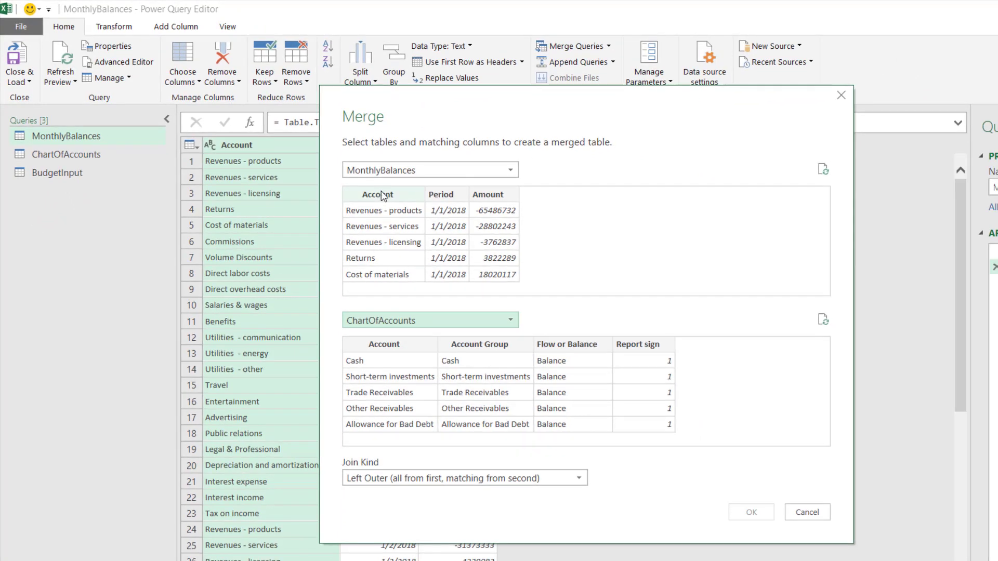
click(383, 196)
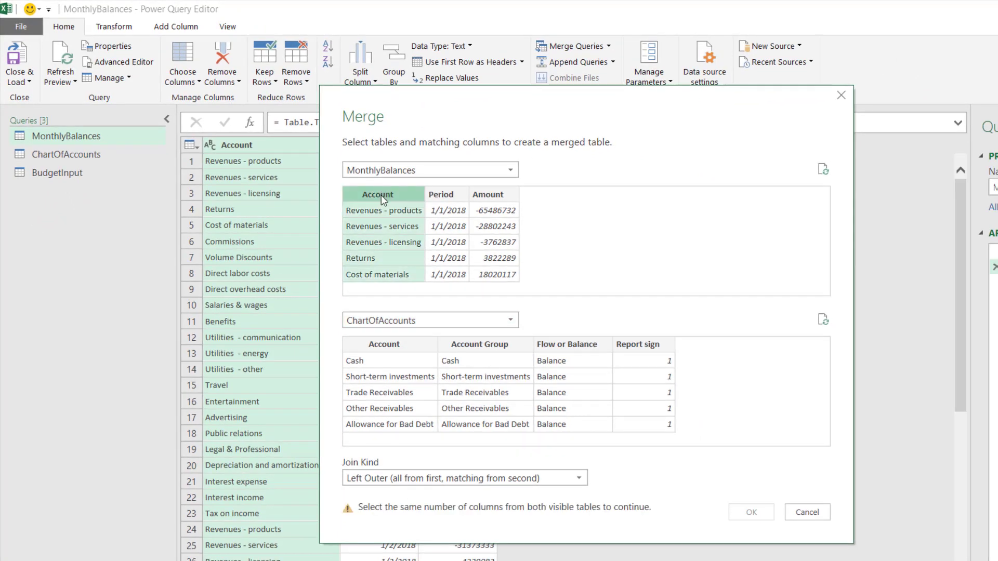
click(392, 343)
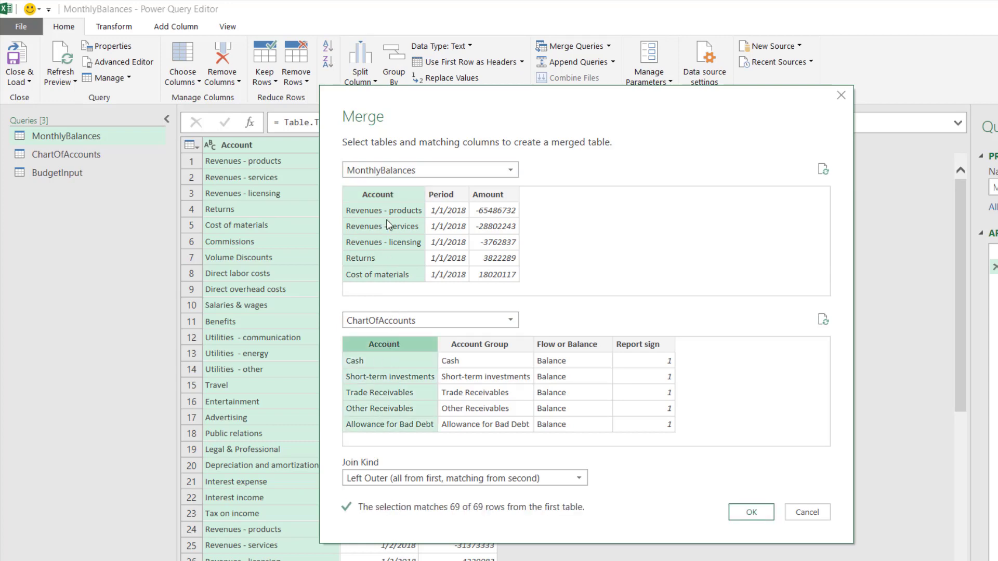
click(750, 514)
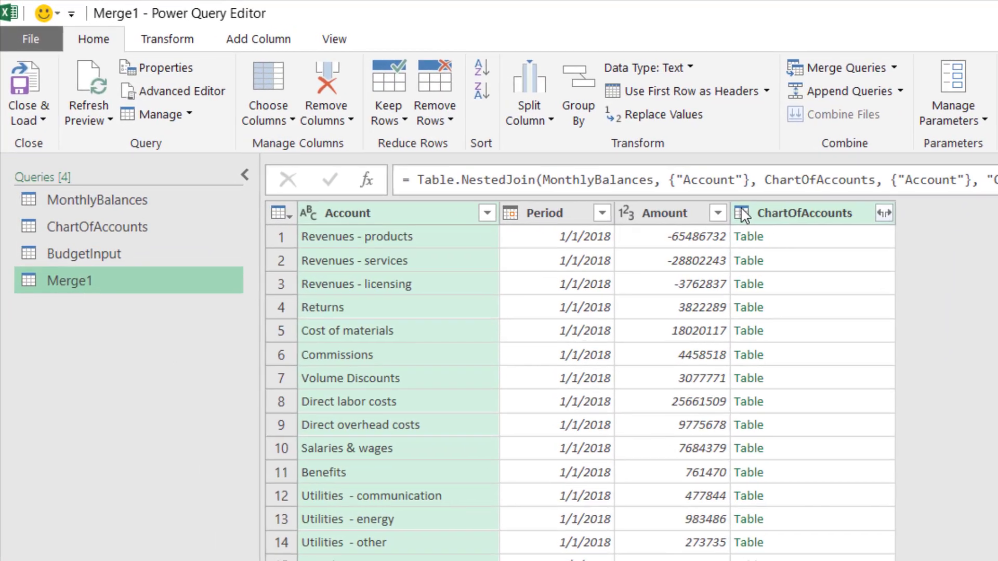
- Expand the merged ChartOfAccounts column to include only Account Group, without the original column name as prefix
click(889, 216)
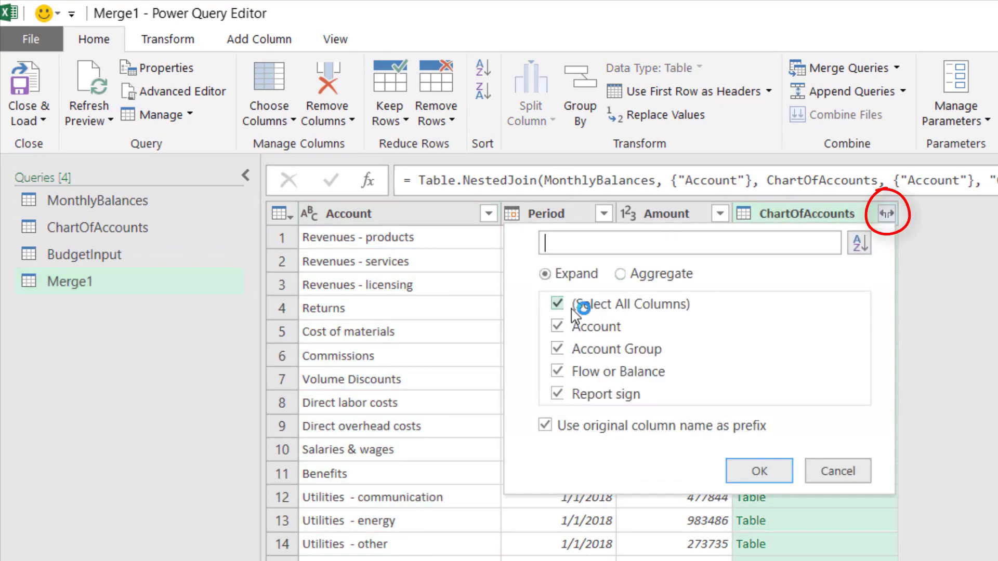
click(557, 306)
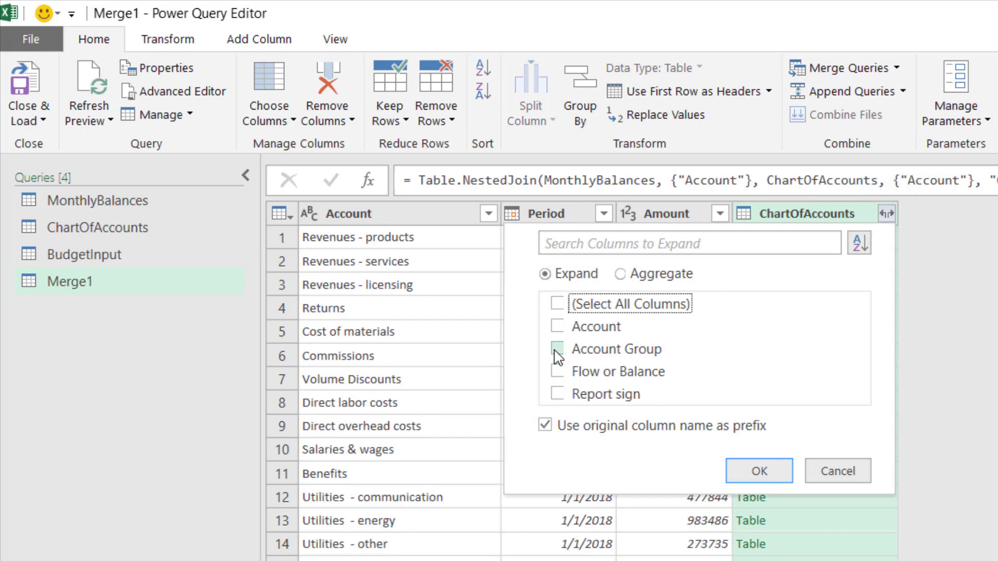
click(558, 349)
click(546, 426)
click(558, 394)
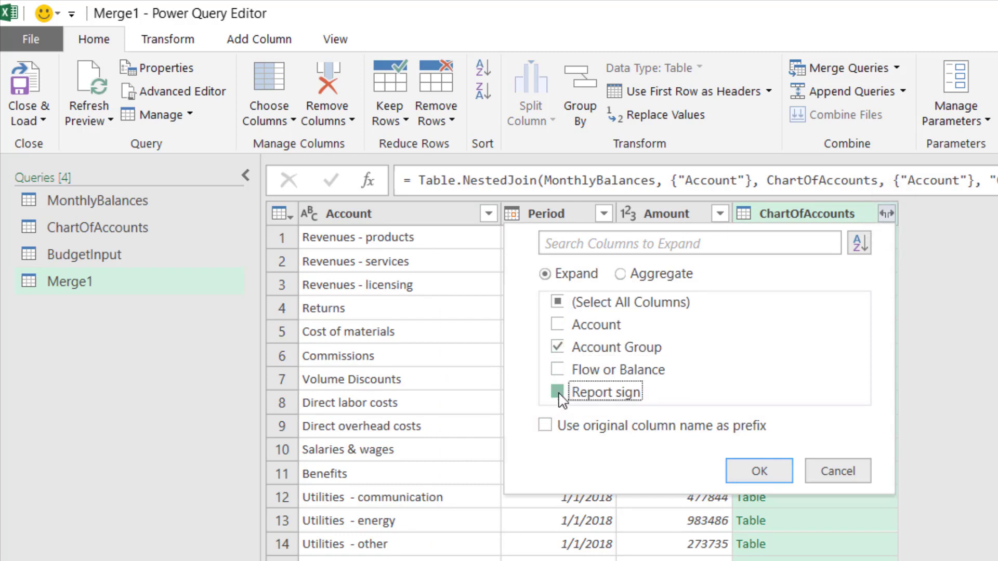
click(559, 393)
click(726, 474)
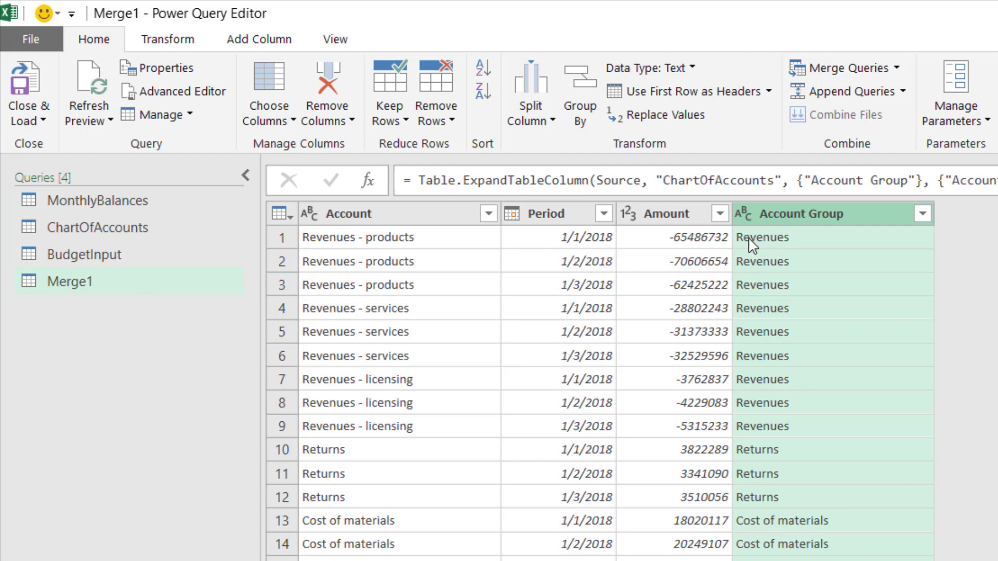
- Remove the detailed Account column from the merged query
click(385, 215)
right_click(385, 214)
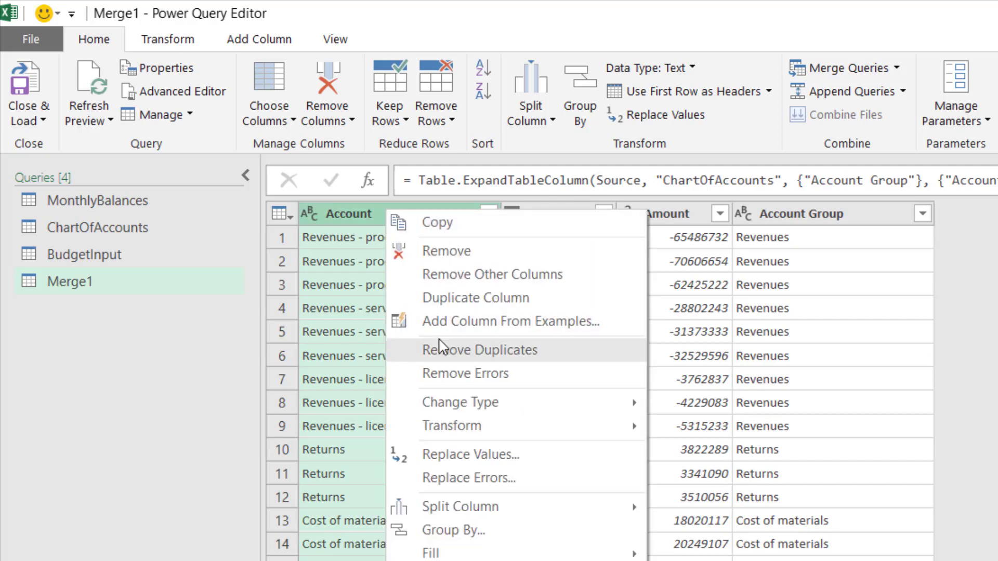
click(444, 255)
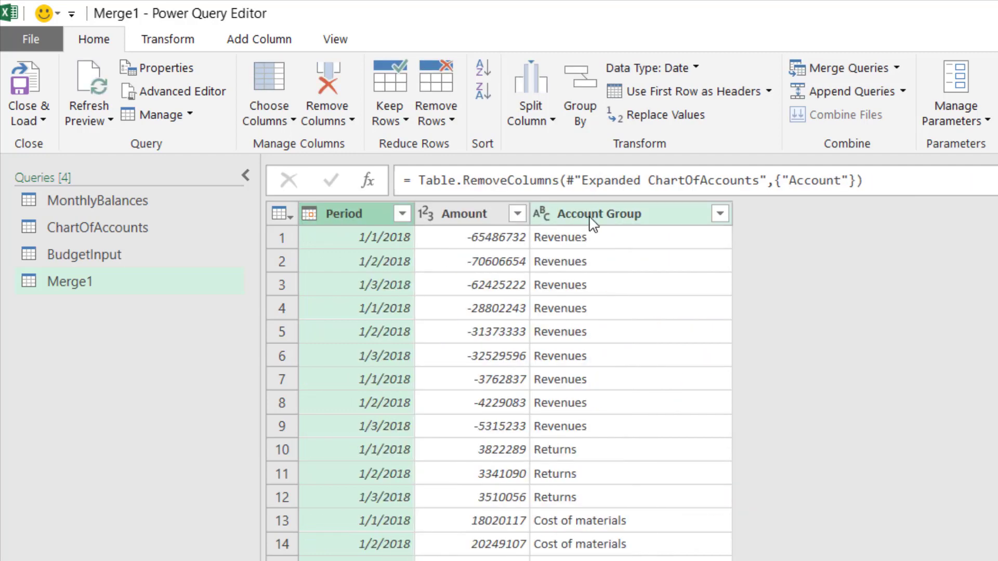
click(588, 213)
double_click(588, 213)
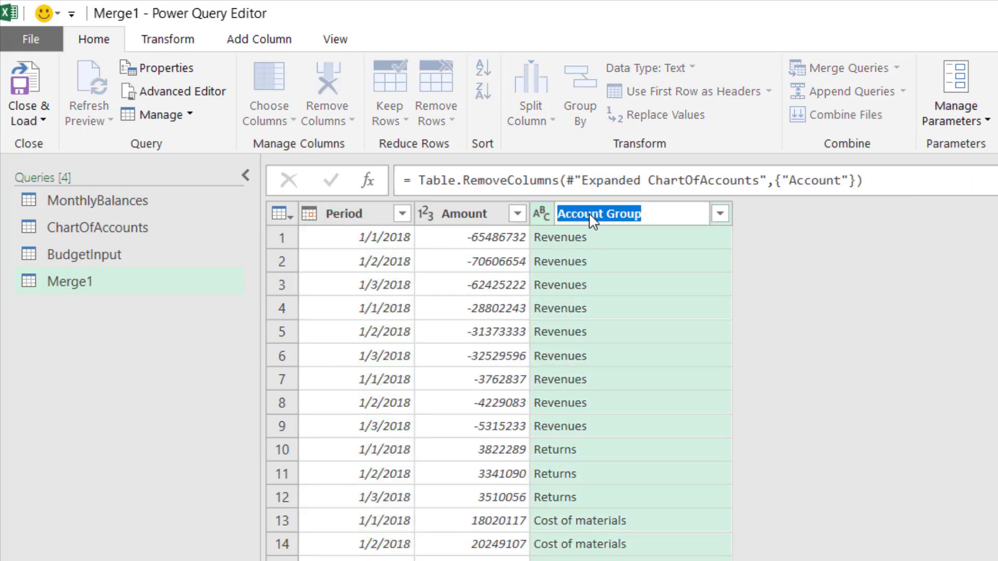
click(575, 314)
- Rename the Account Group column in Merge1 to Account, matching the column name in BudgetInput
click(81, 253)
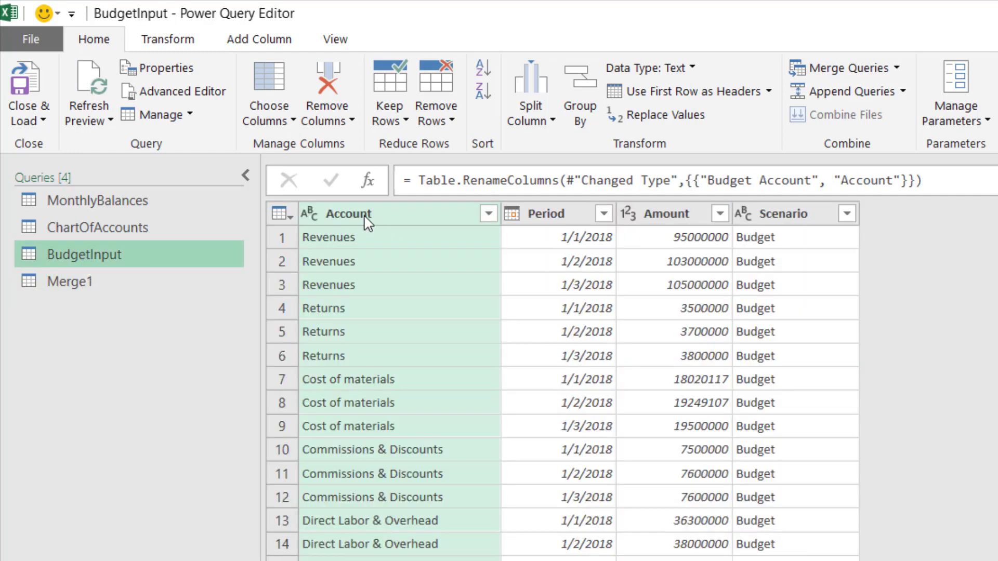
click(74, 285)
click(625, 212)
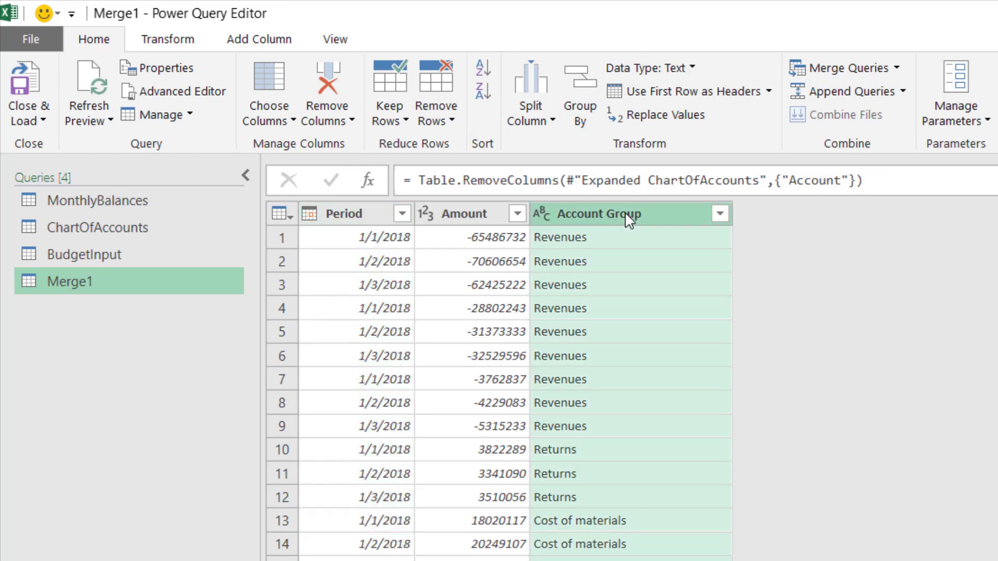
click(625, 212)
text(Accu)
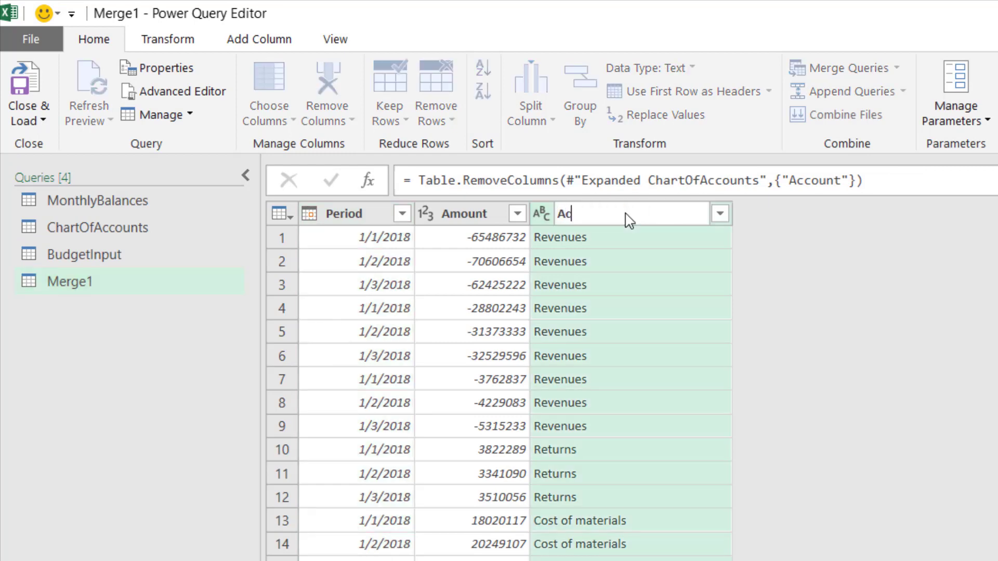
key(Return)
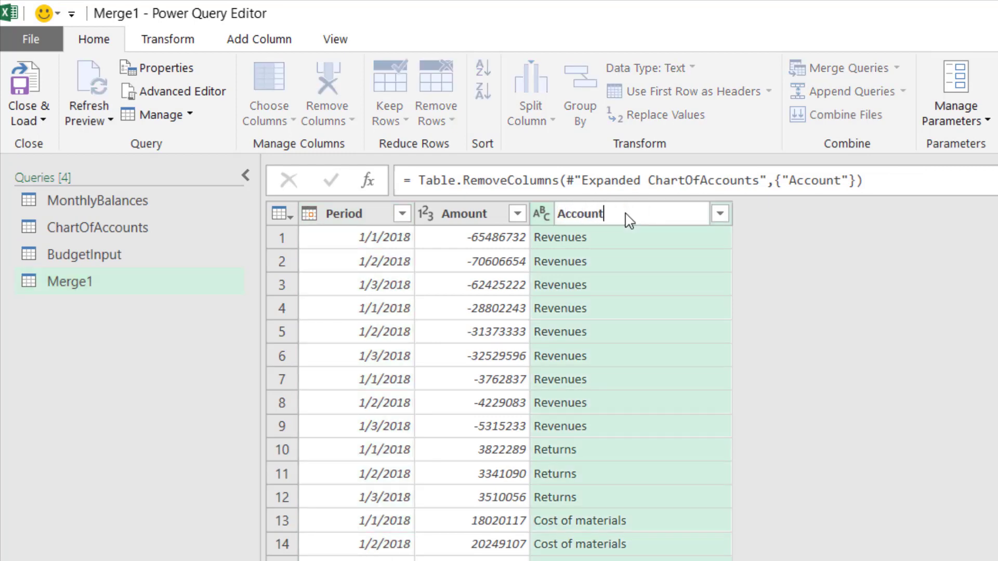
- Compare the columns of the BudgetInput and Merge1 queries to find which one Merge1 lacks for appending
click(123, 264)
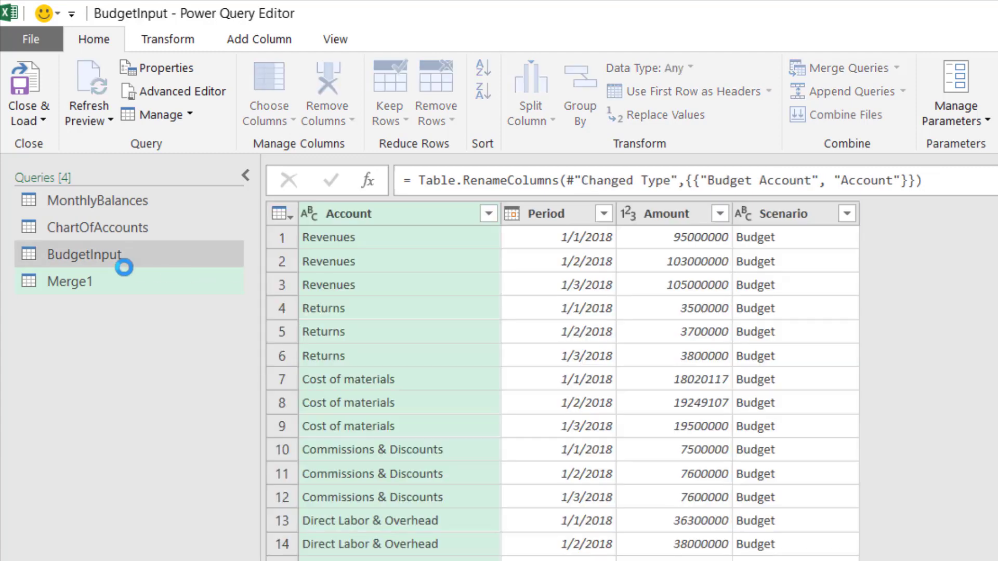
click(125, 290)
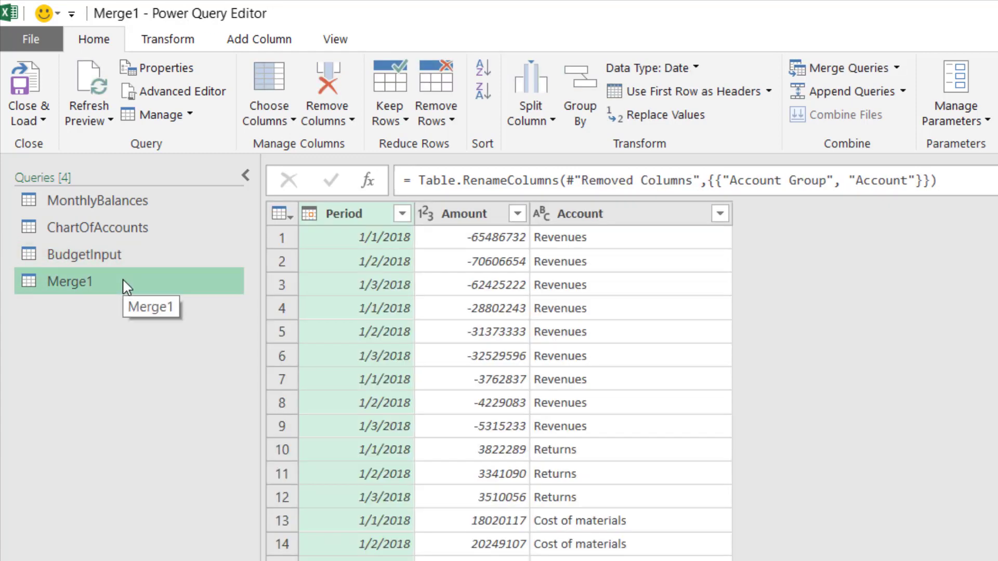
drag(125, 288, 154, 285)
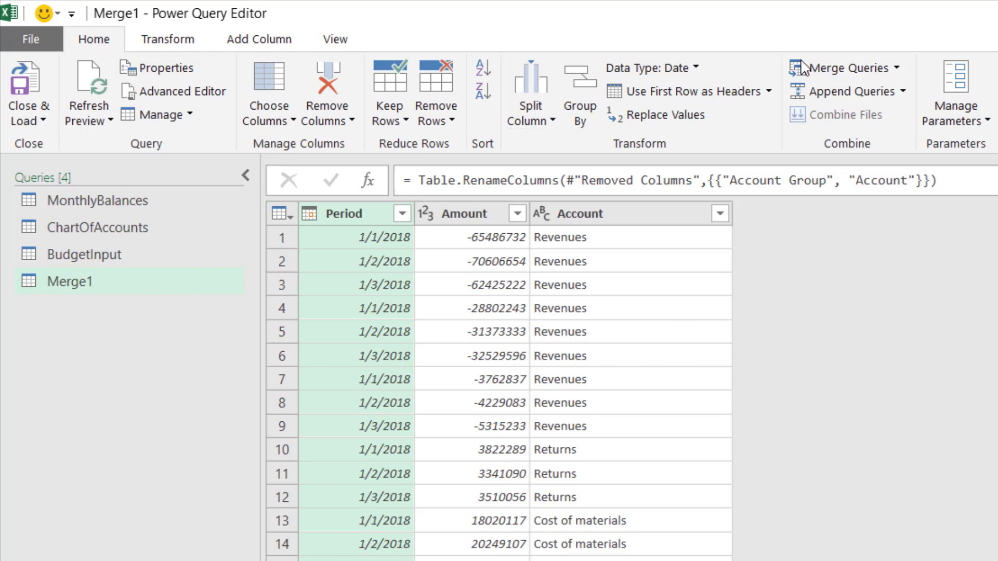
click(904, 94)
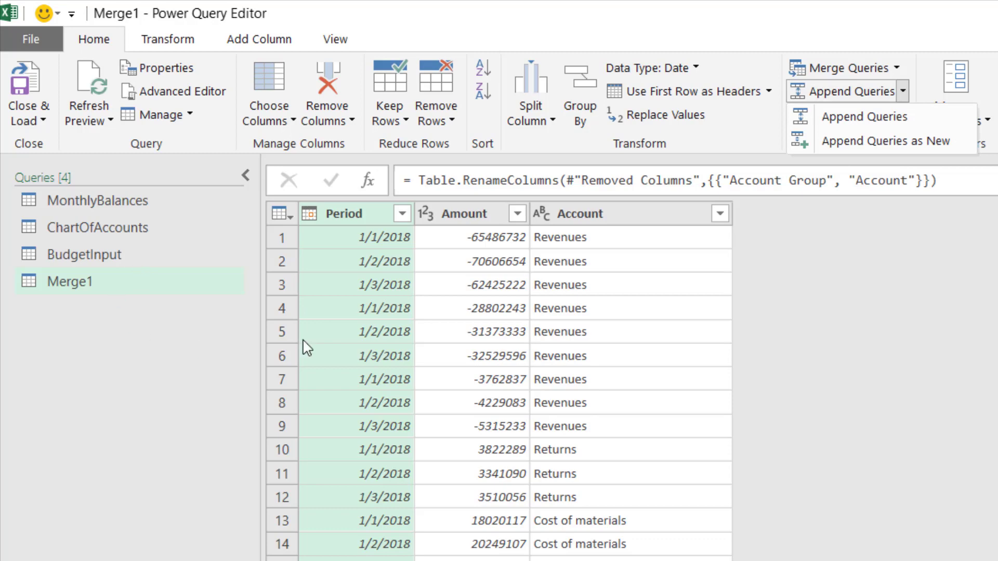
click(111, 268)
click(111, 268)
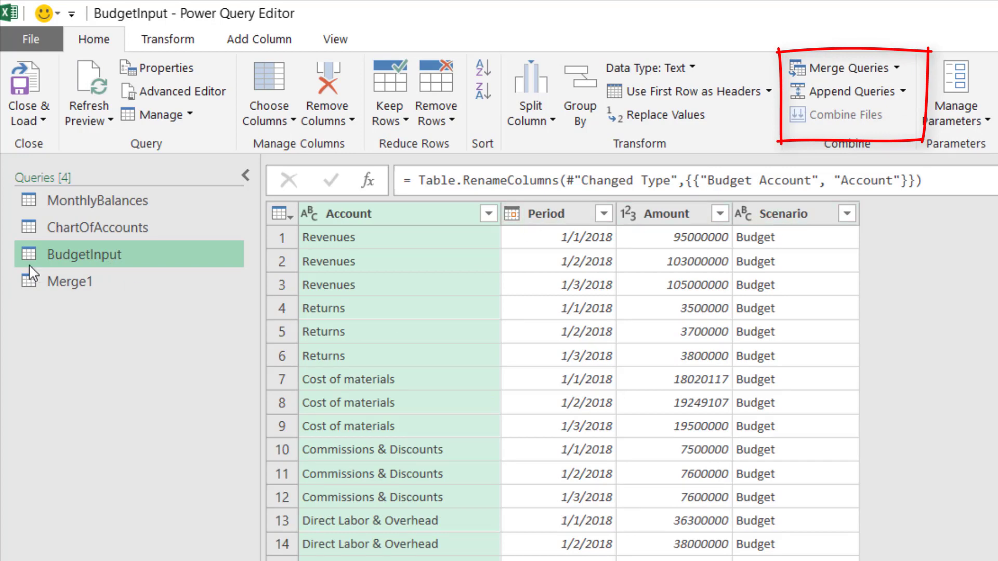
click(73, 280)
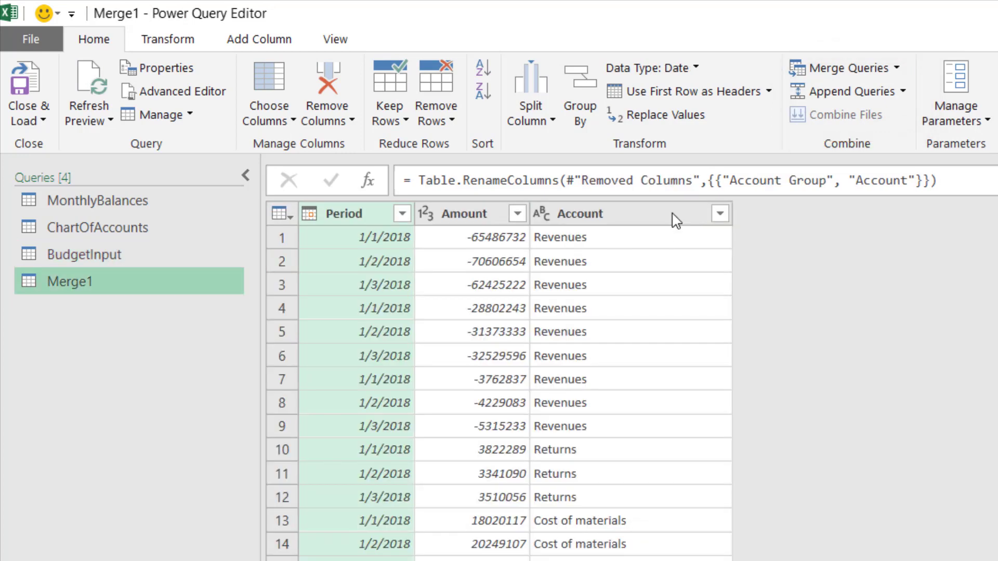
- Add a custom column named Scenario to Merge1 with the formula "Actual"
click(259, 40)
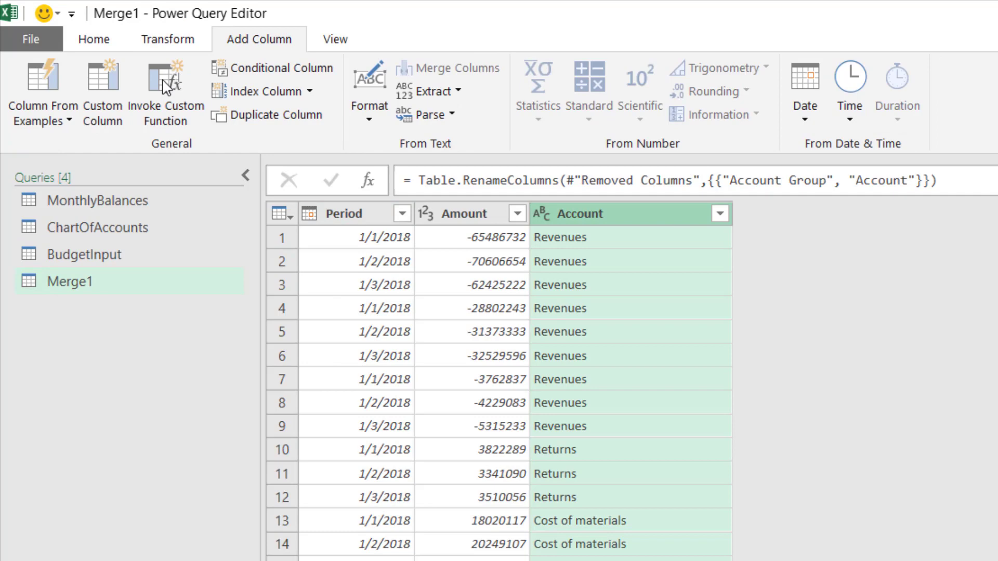
click(95, 122)
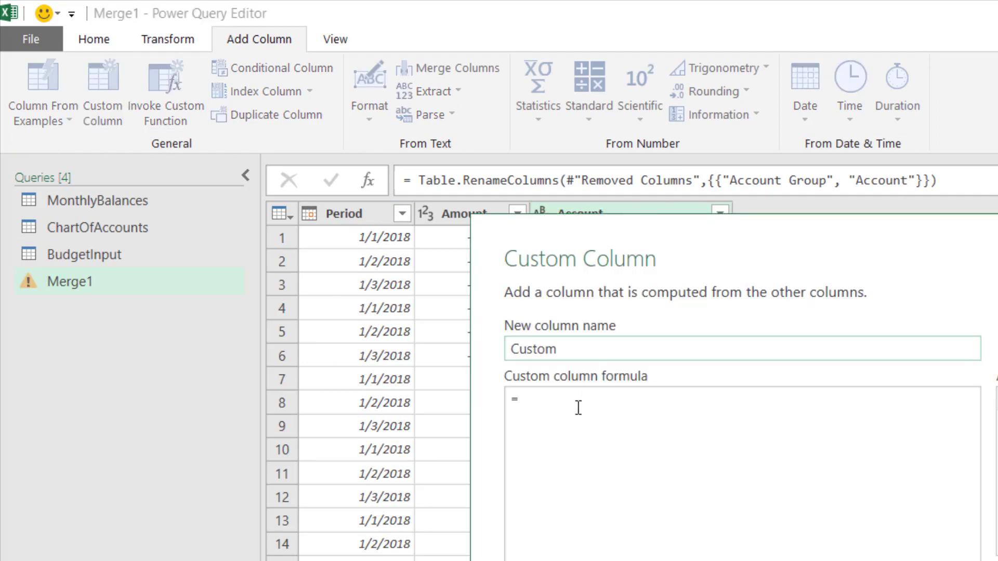
click(578, 407)
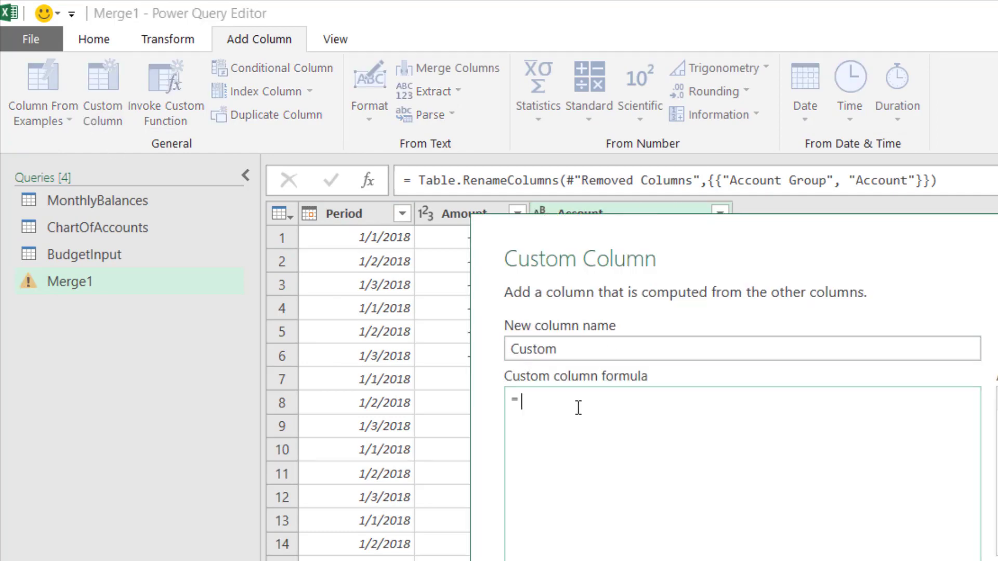
double_click(574, 355)
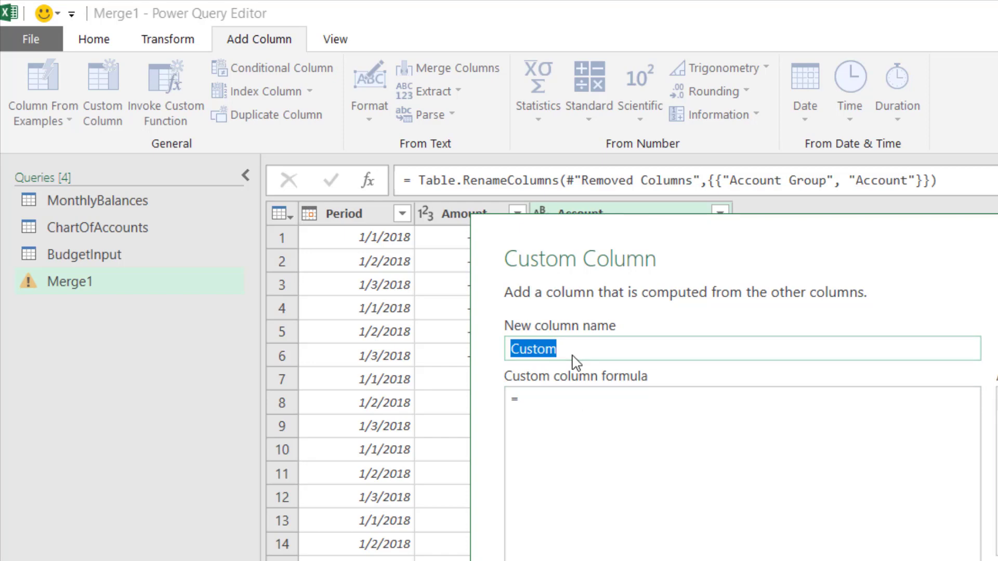
text(Scenario)
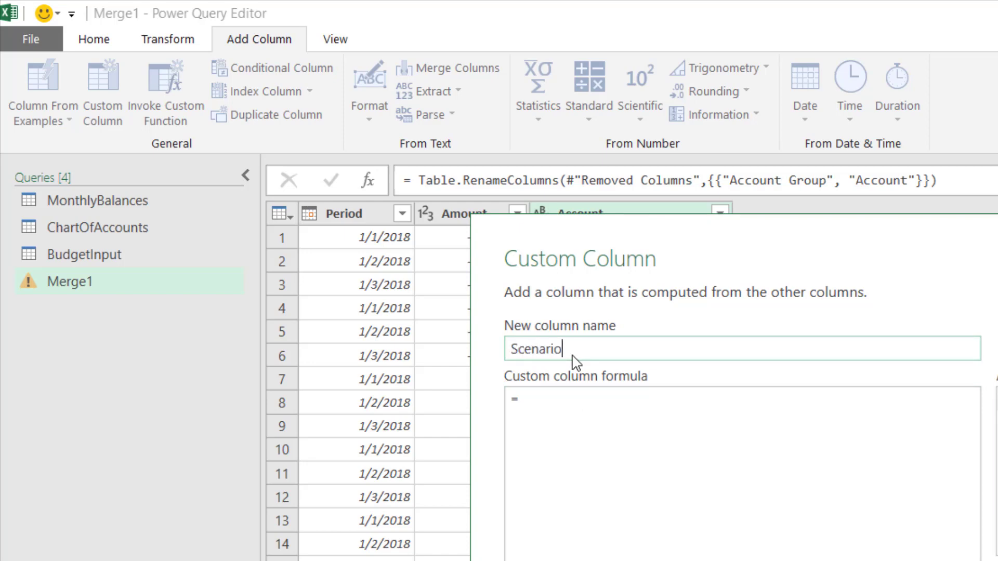
click(565, 398)
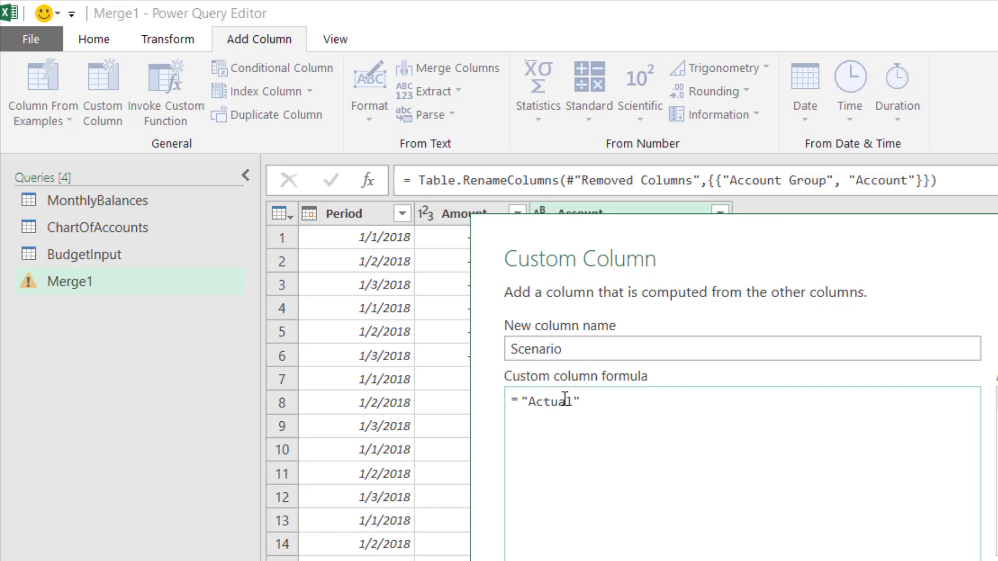
key(Return)
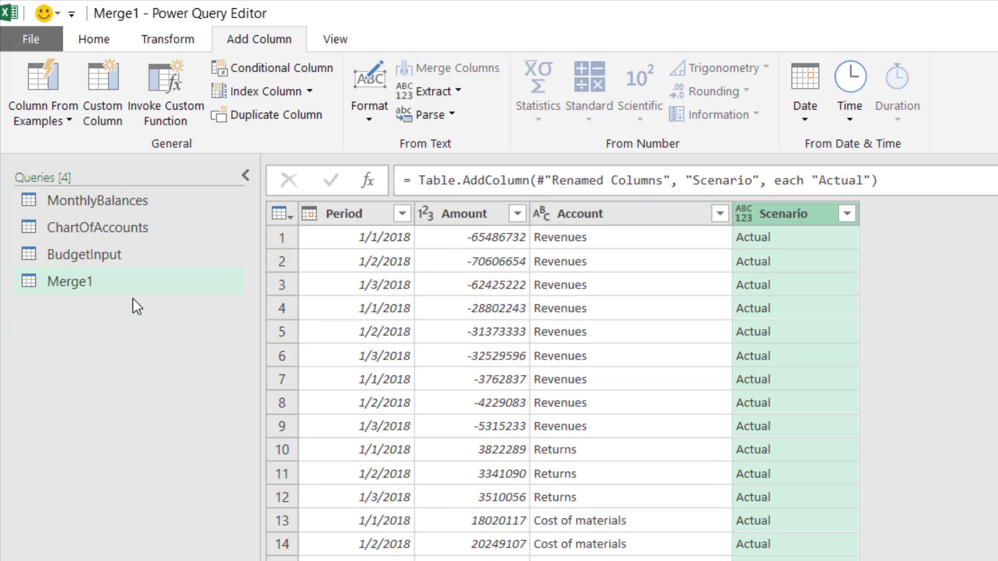
- Append the BudgetInput table to the existing Merge1 query, combining two tables
click(132, 266)
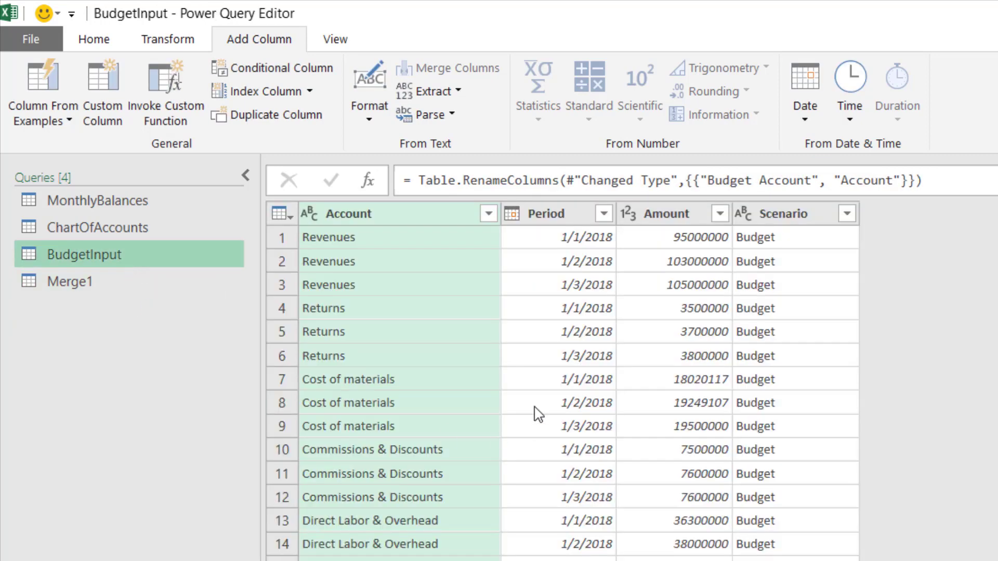
click(121, 288)
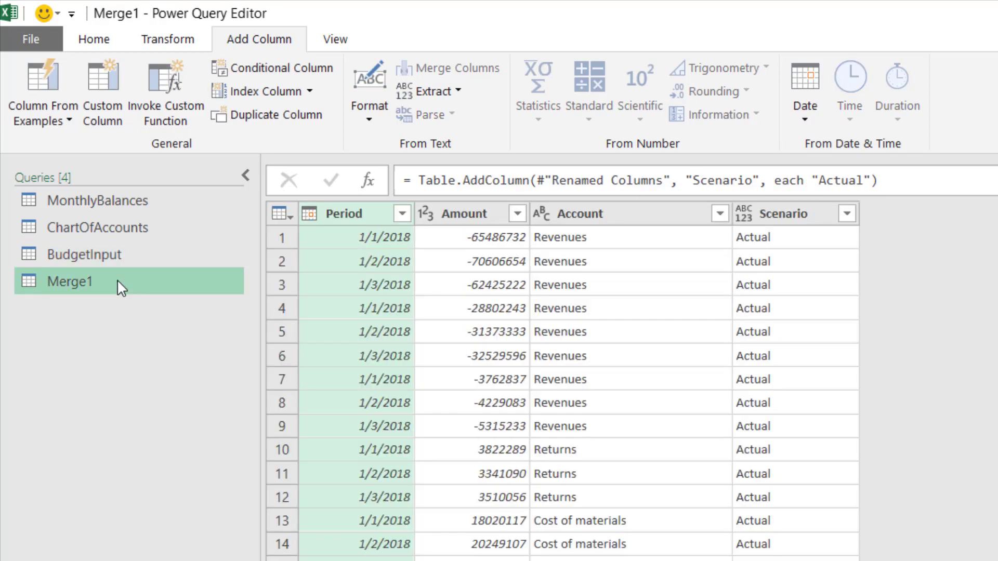
click(98, 40)
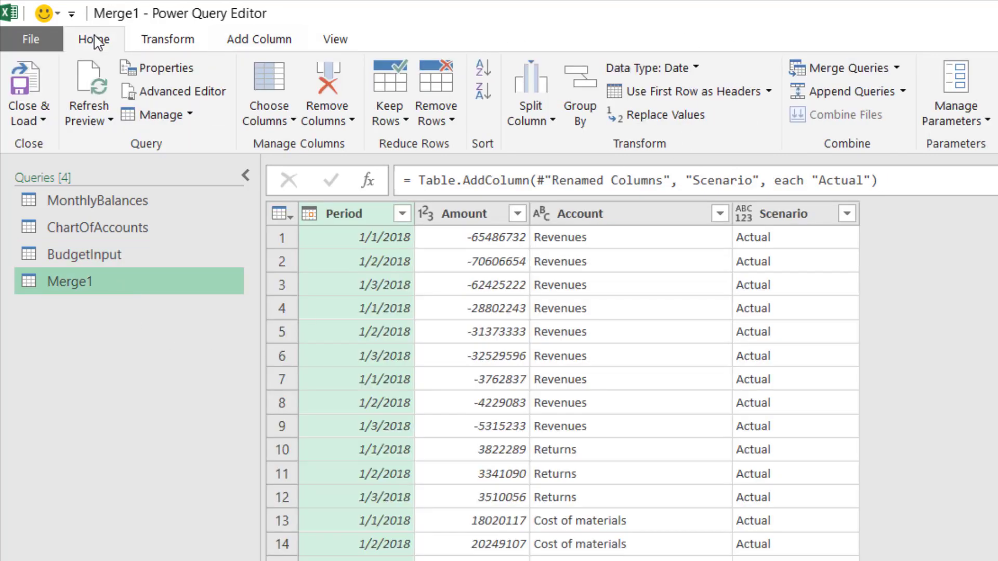
click(905, 93)
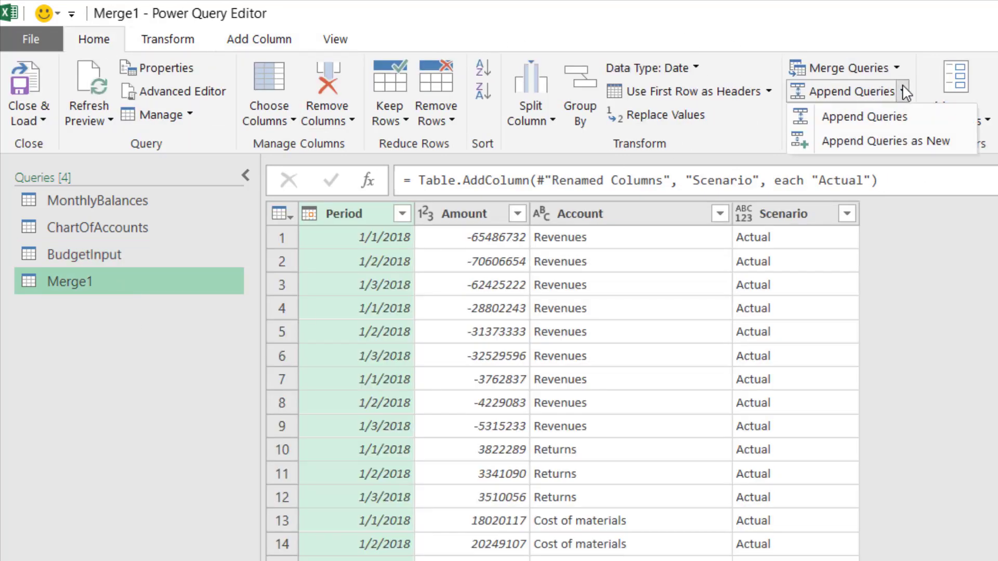
click(910, 117)
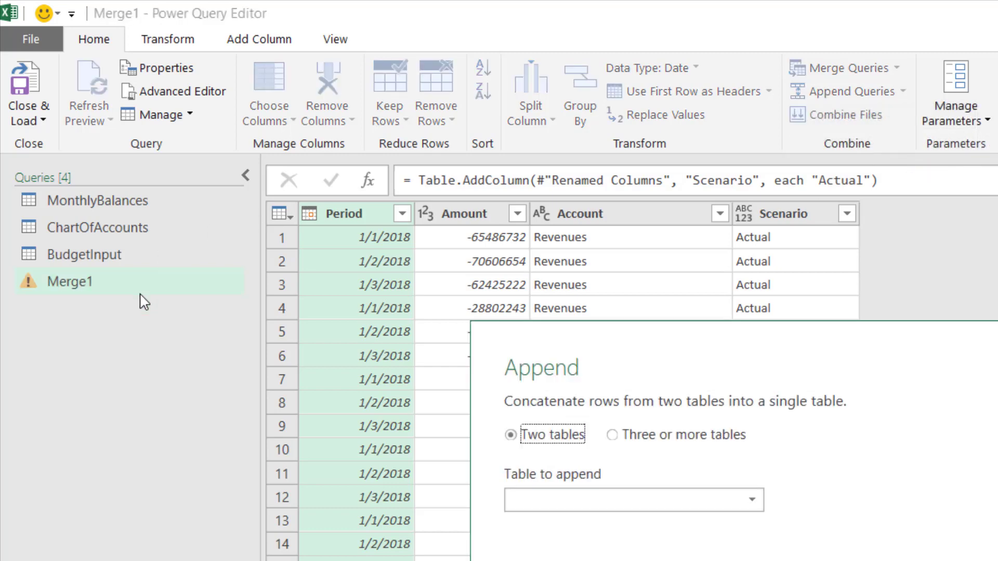
click(676, 500)
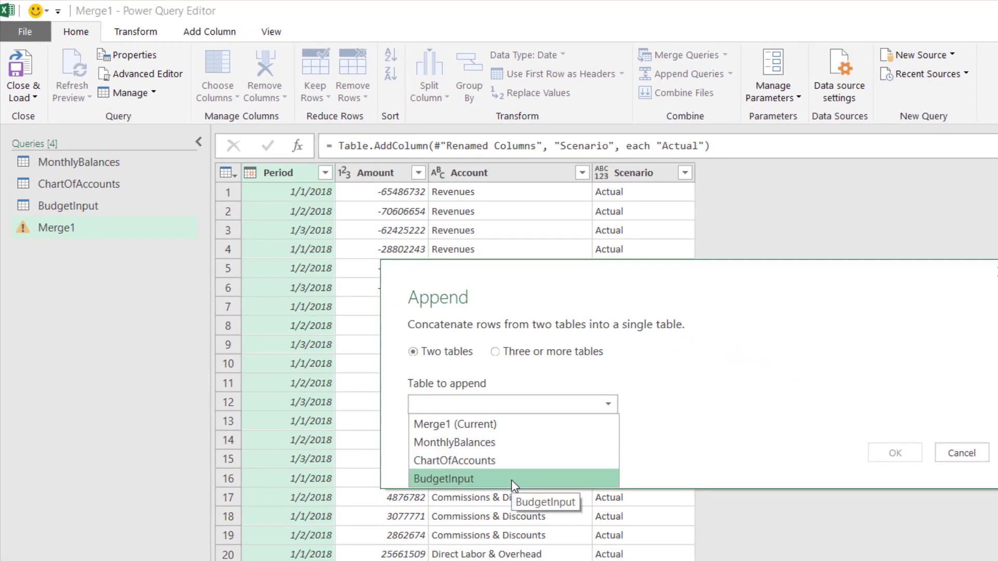
click(511, 480)
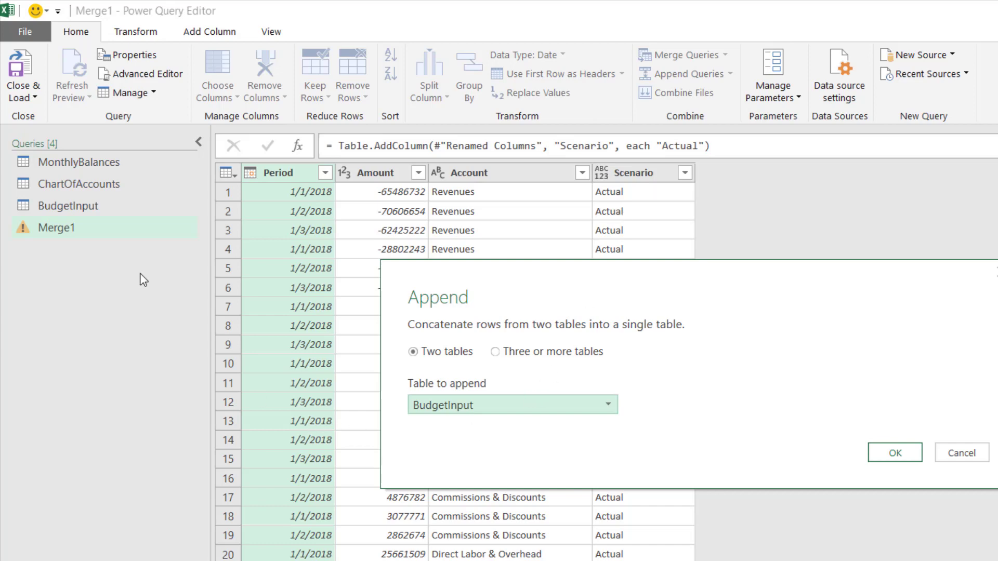
click(894, 456)
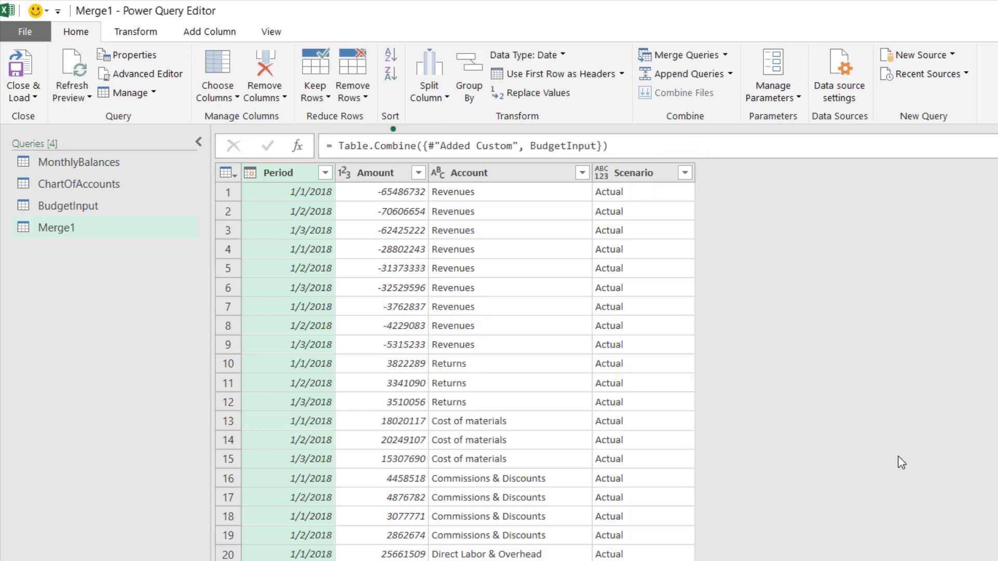
- Check the Scenario column's filter values and look through the combined rows for actual and budget entries
click(685, 173)
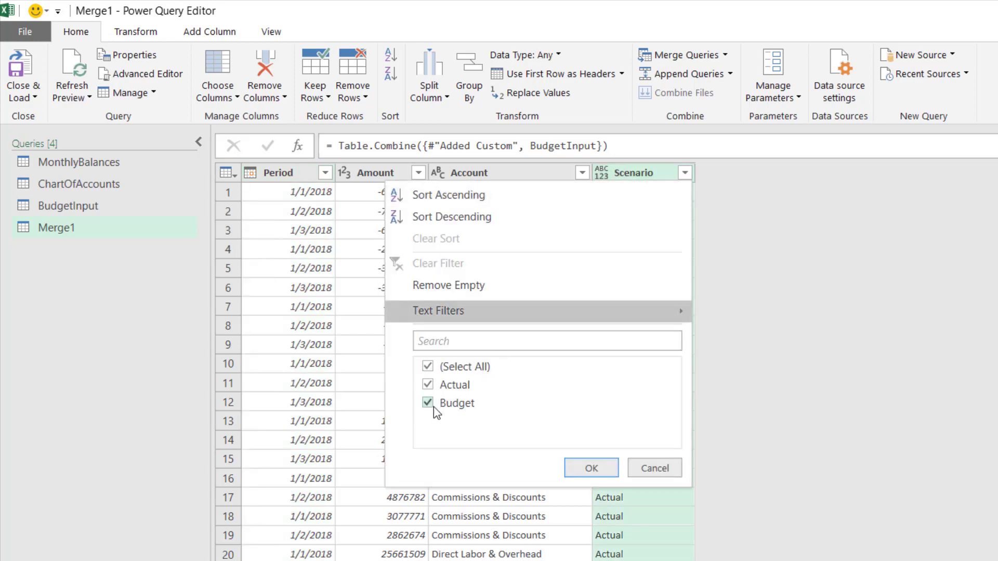
click(652, 471)
scroll(625, 515, down, 13)
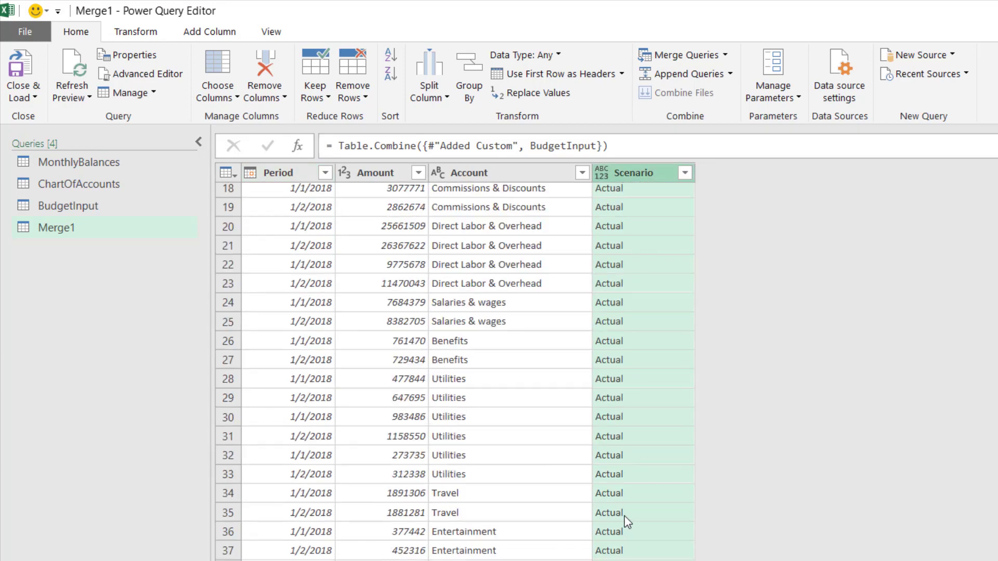
scroll(625, 516, down, 16)
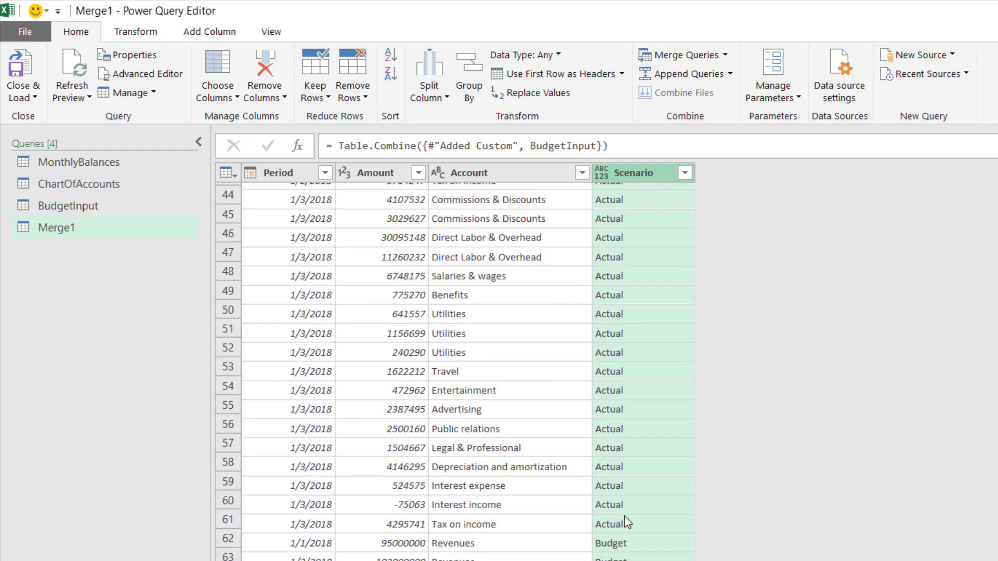
scroll(625, 516, up, 6)
scroll(625, 516, up, 20)
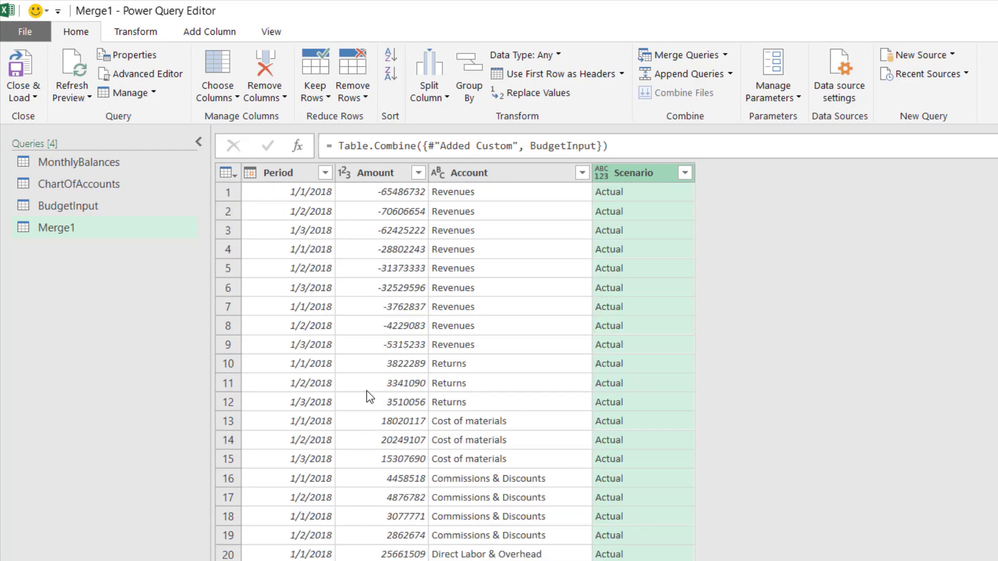
- Close the query editor, load Merge1 to a worksheet table and select a cell in its Account column
click(28, 99)
click(58, 118)
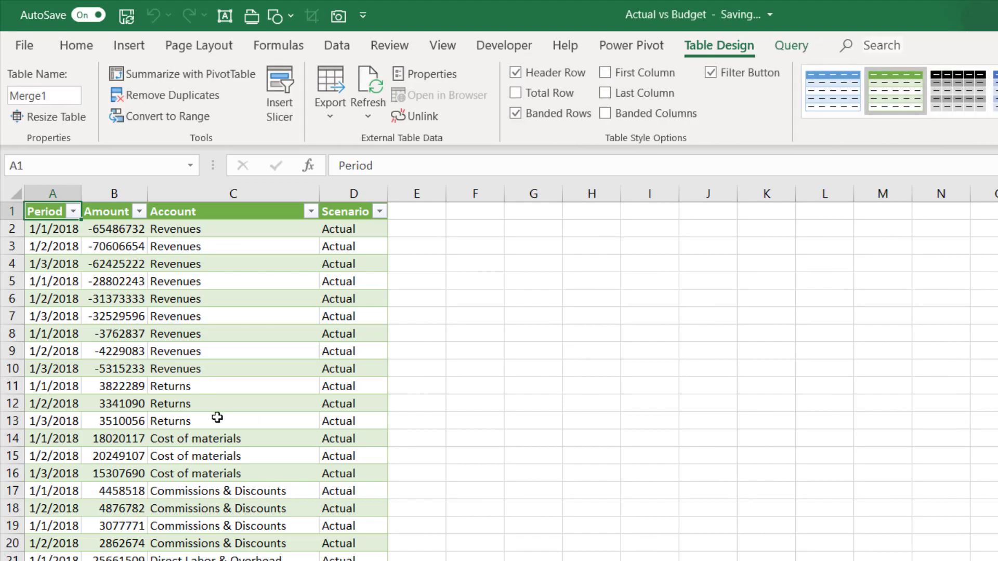
scroll(217, 417, down, 6)
scroll(217, 418, up, 6)
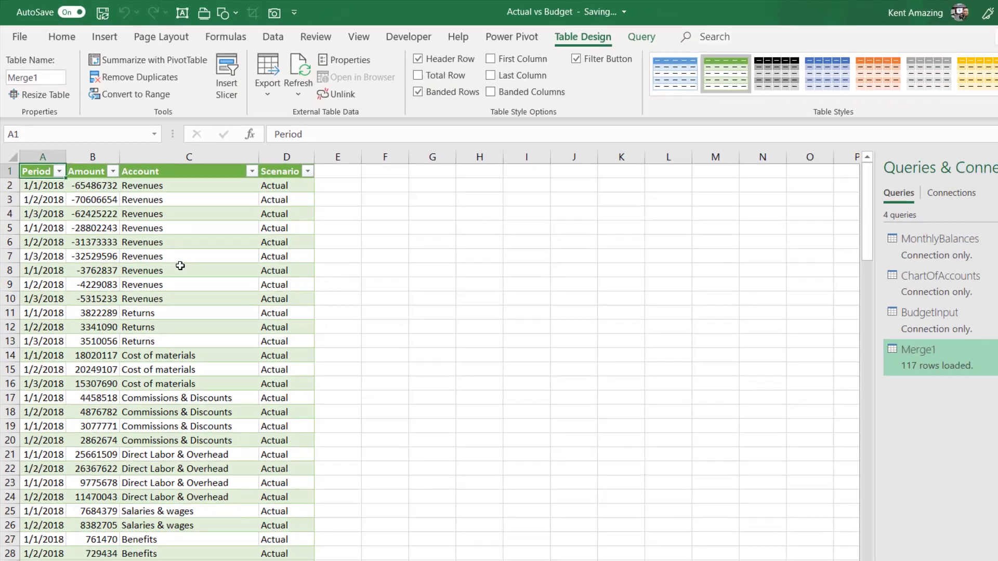
click(219, 323)
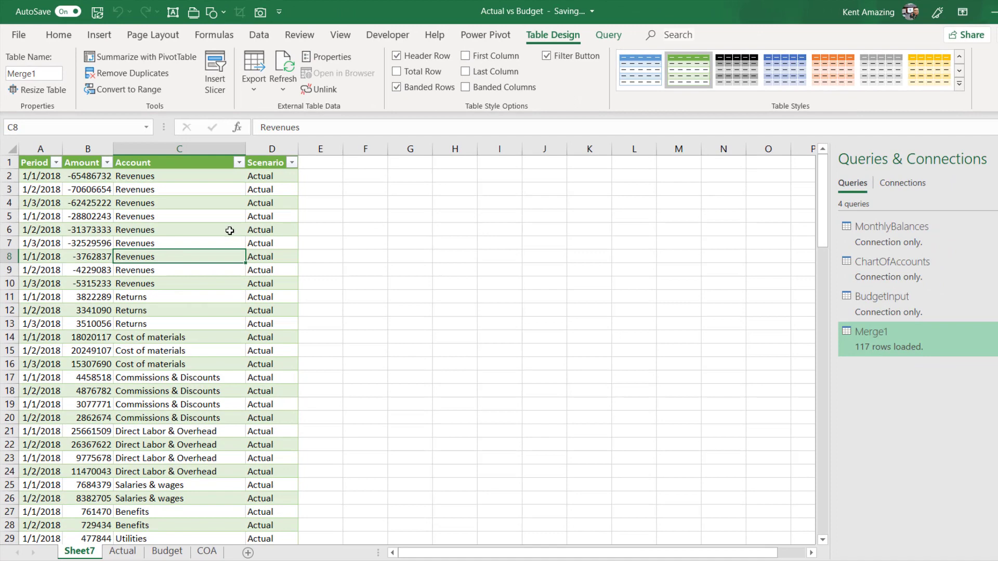